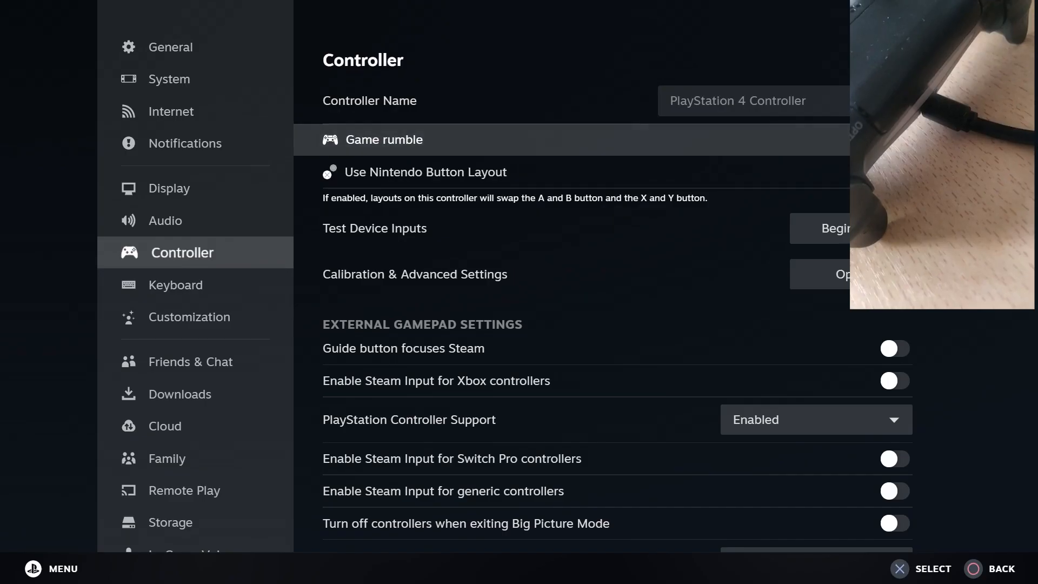
# Open the PlayStation 4 controller's Calibration & Advanced Settings and go to its LED Settings
pyautogui.press('Down')
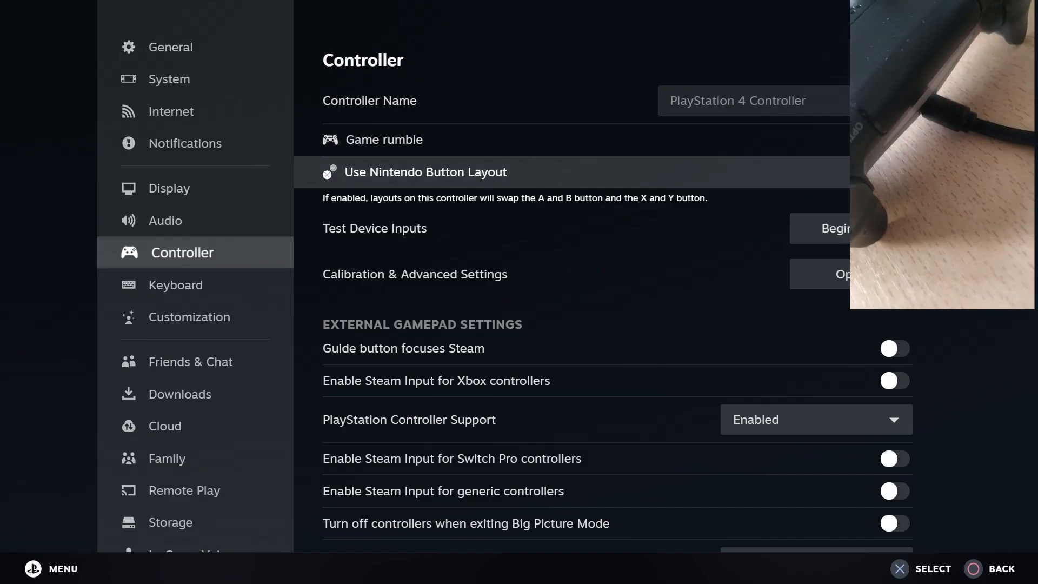
pyautogui.press('Down')
pyautogui.press('Down')
pyautogui.press('Return')
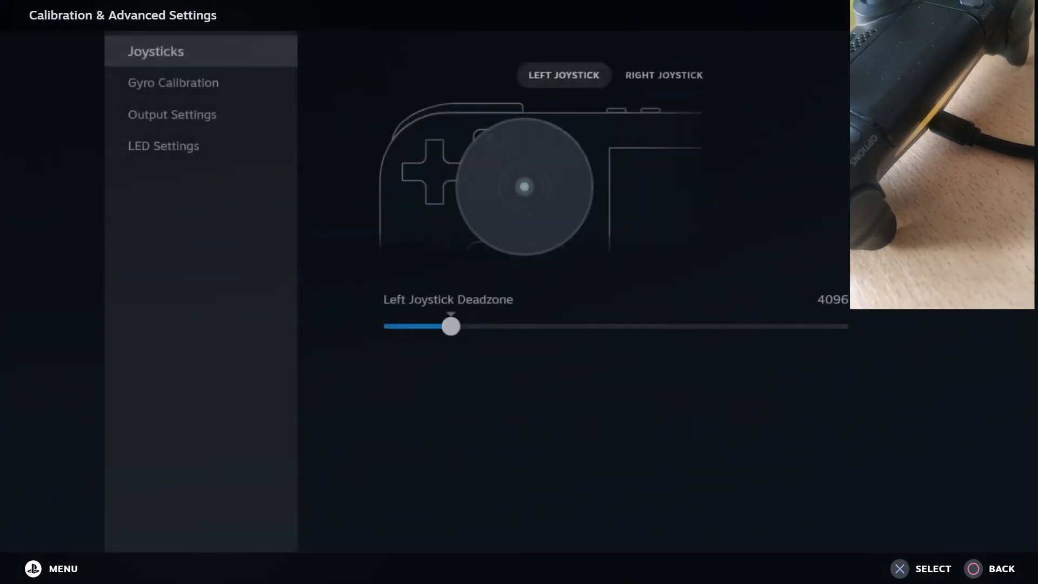
pyautogui.press('Down')
pyautogui.press('Down')
pyautogui.press('Down')
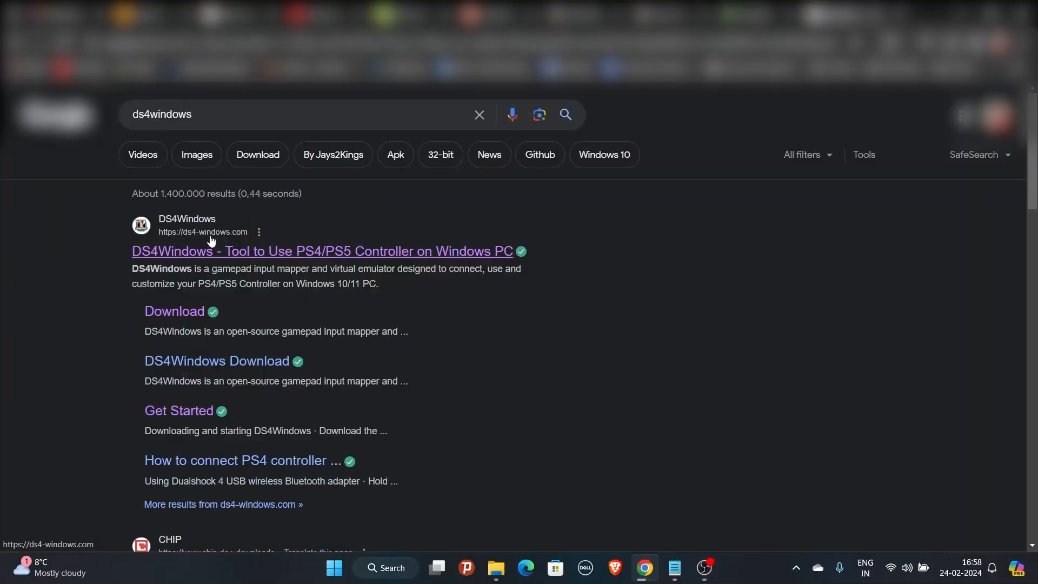
# Download DS4Windows version 3.3.3 from the ds4-windows.com site found in the search results
pyautogui.click(209, 254)
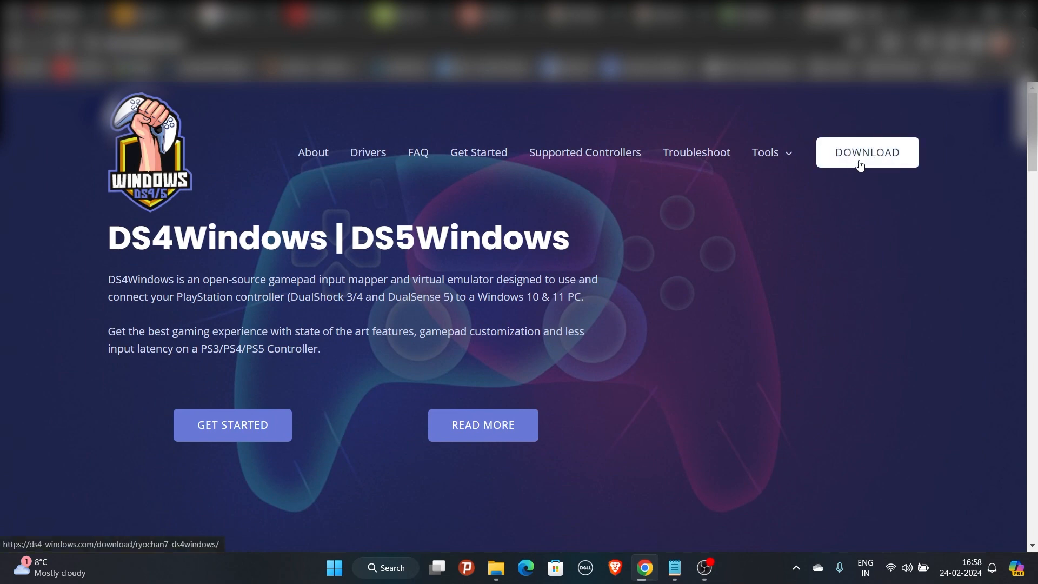
pyautogui.click(860, 165)
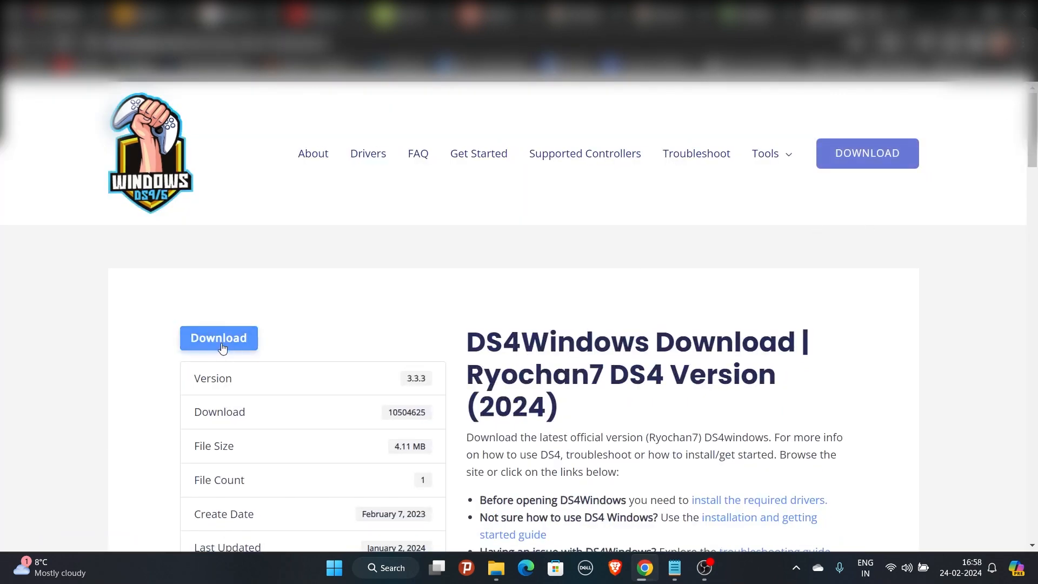
pyautogui.scroll(-2, 302, 371)
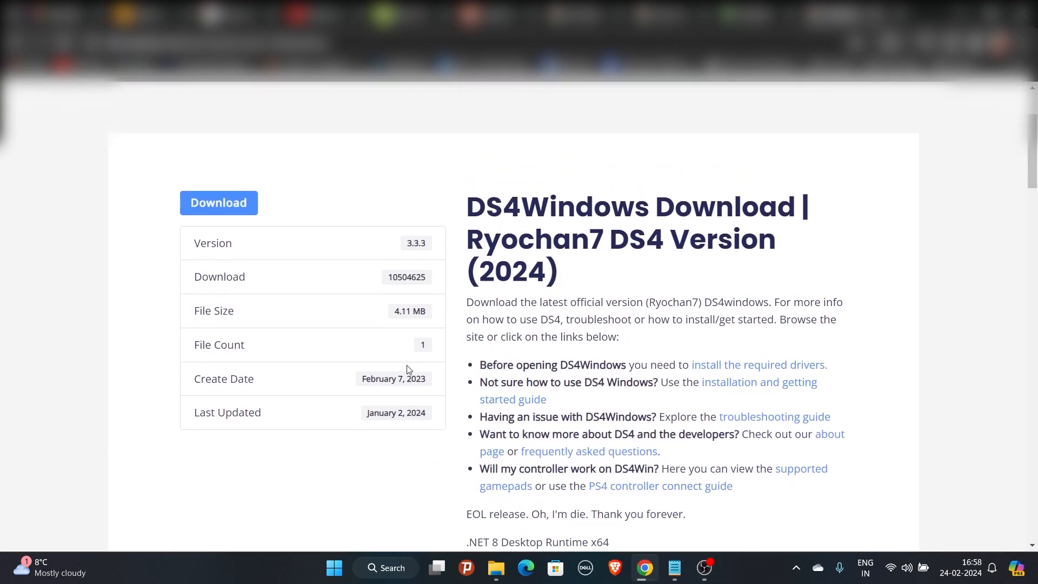
pyautogui.click(234, 201)
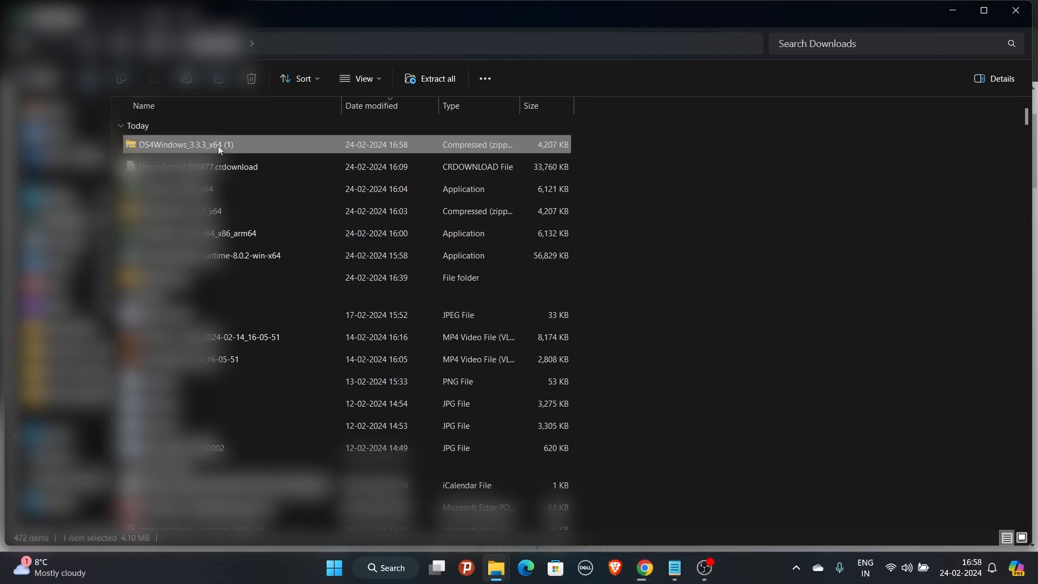
# Extract the downloaded DS4Windows_3.3.3_x64 (1) archive directly into the Downloads folder with WinRAR
pyautogui.rightClick(218, 145)
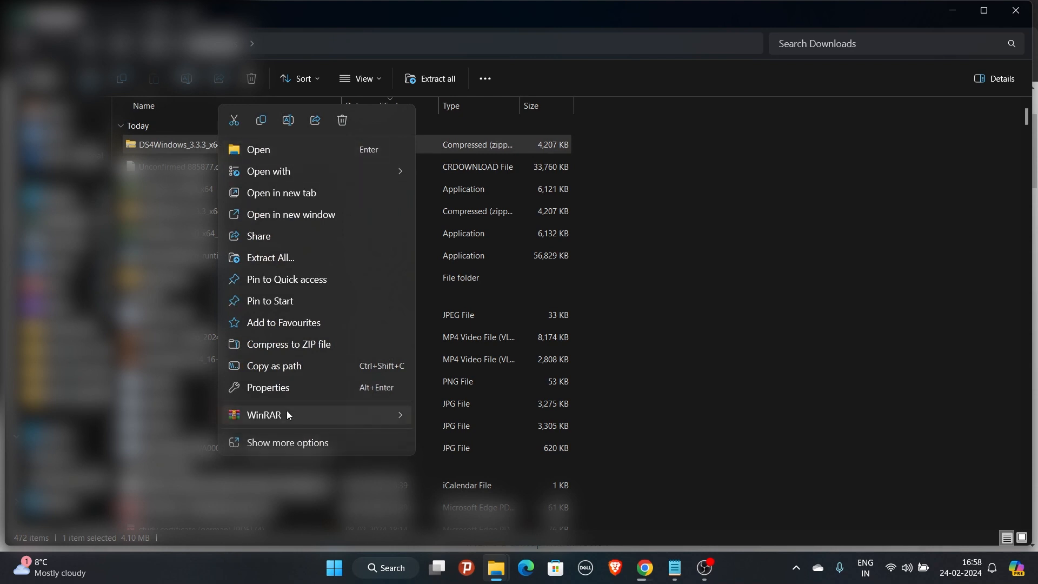
pyautogui.moveTo(316, 416)
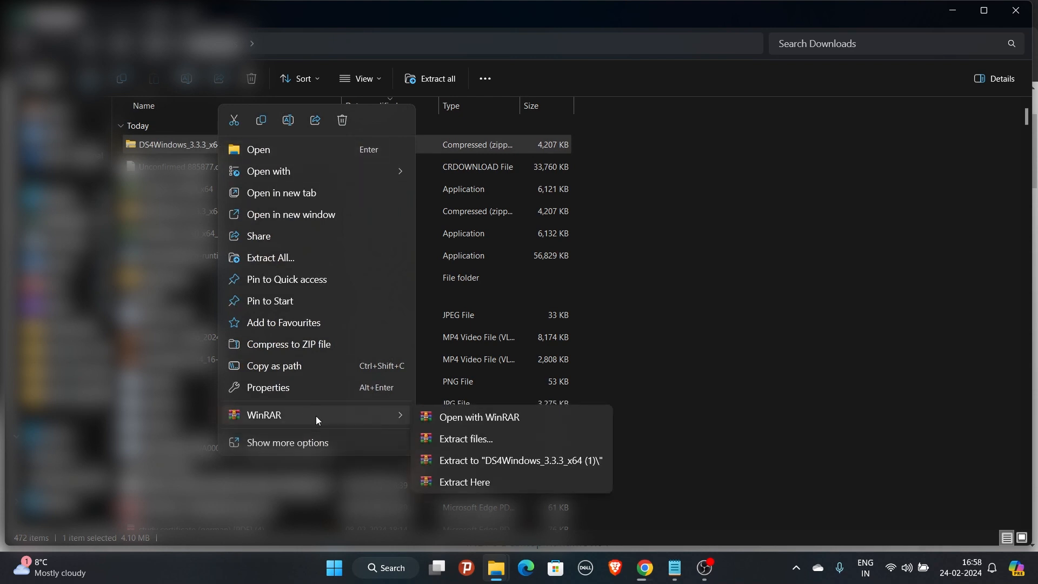
pyautogui.click(479, 483)
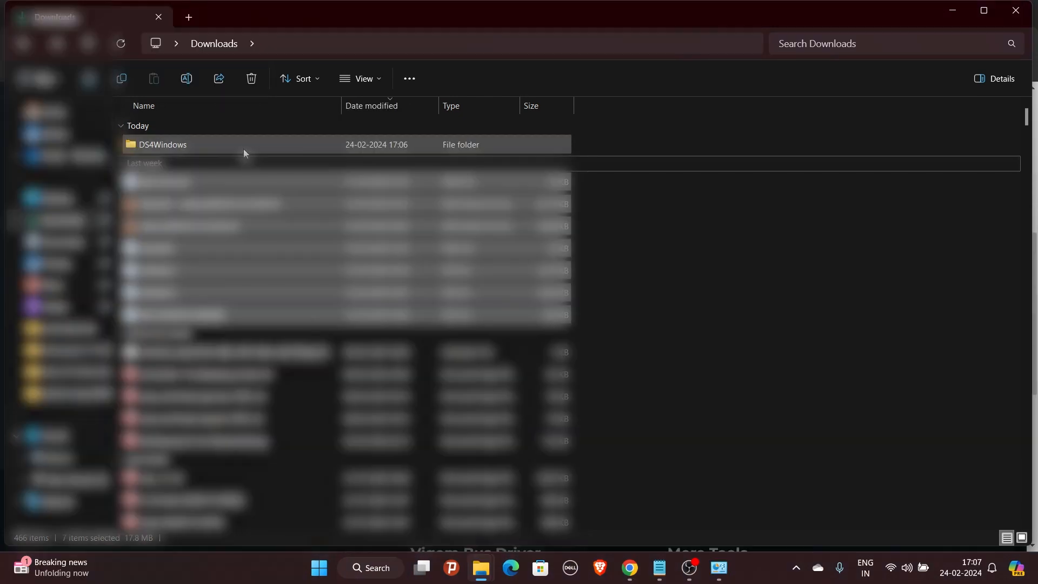
# Run the DS4Windows application from its extracted folder and download the .NET runtime it requires
pyautogui.doubleClick(244, 148)
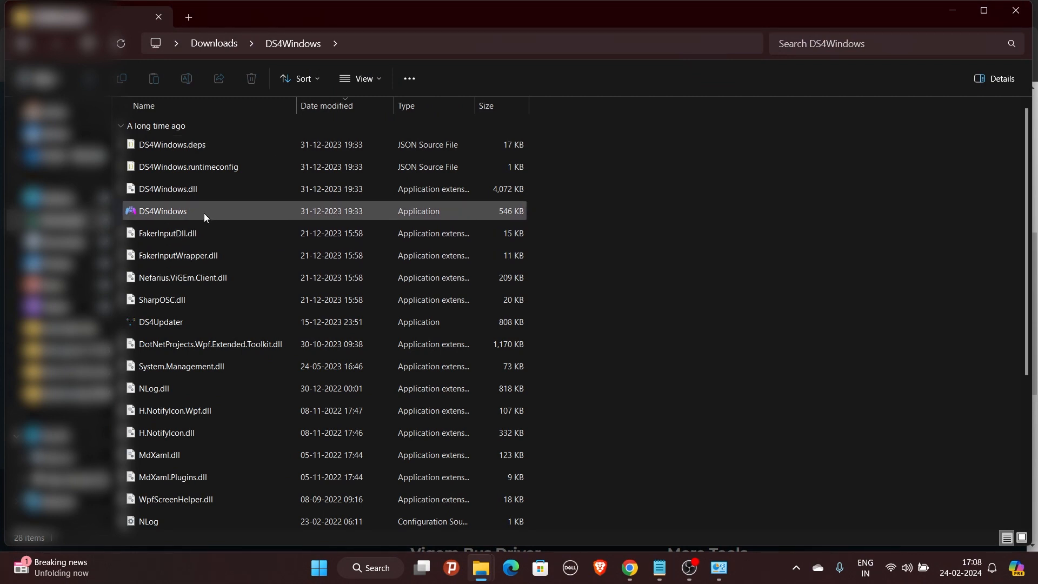
pyautogui.doubleClick(184, 210)
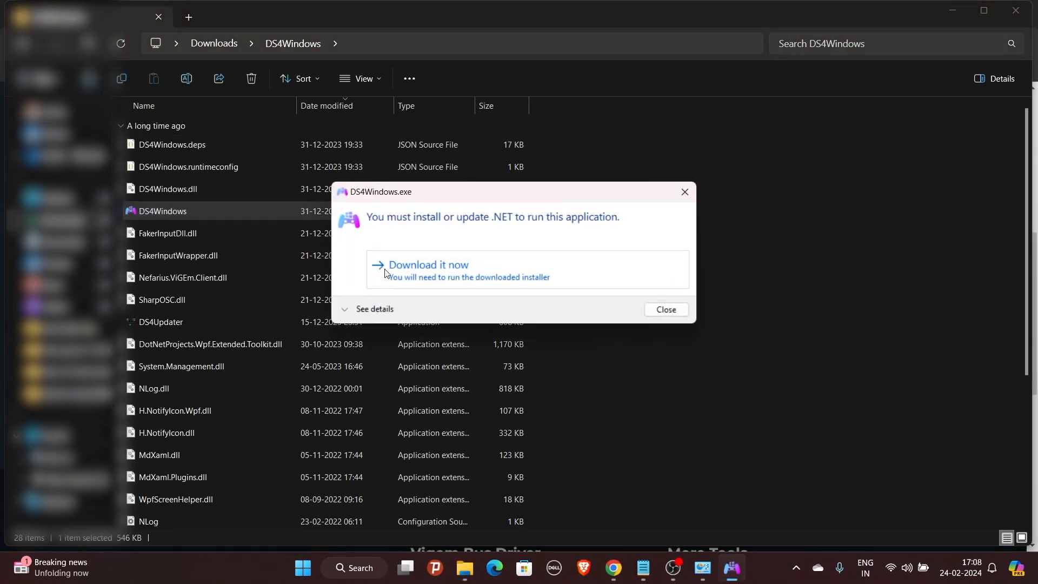
pyautogui.click(459, 268)
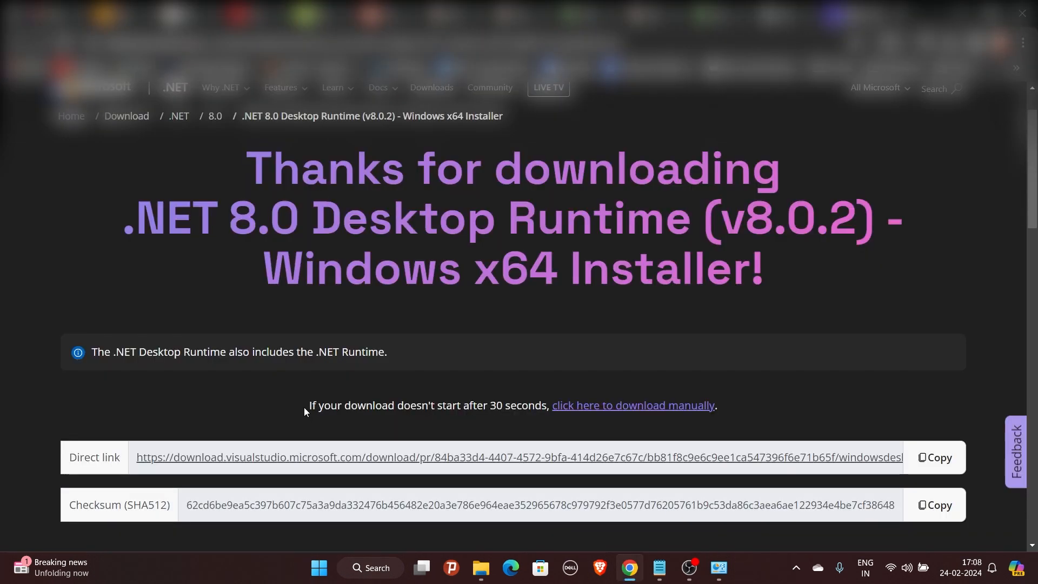
# Run the downloaded Microsoft Windows Desktop Runtime 8.0.2 (x64) installer, complete the installation and close it
pyautogui.moveTo(304, 407); pyautogui.dragTo(771, 404)
pyautogui.click(838, 374)
pyautogui.click(955, 46)
pyautogui.click(998, 193)
pyautogui.click(642, 409)
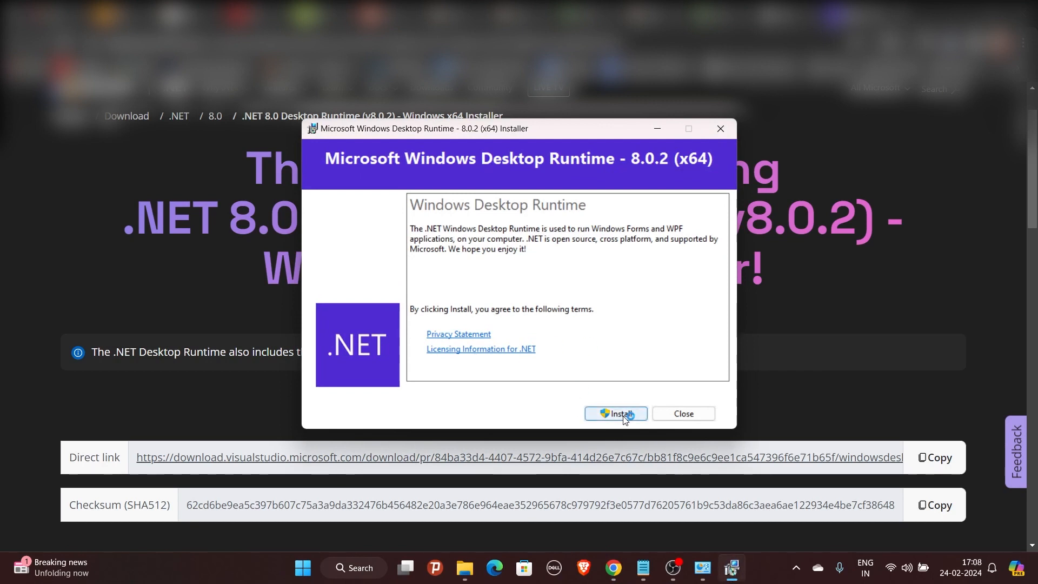
pyautogui.click(608, 414)
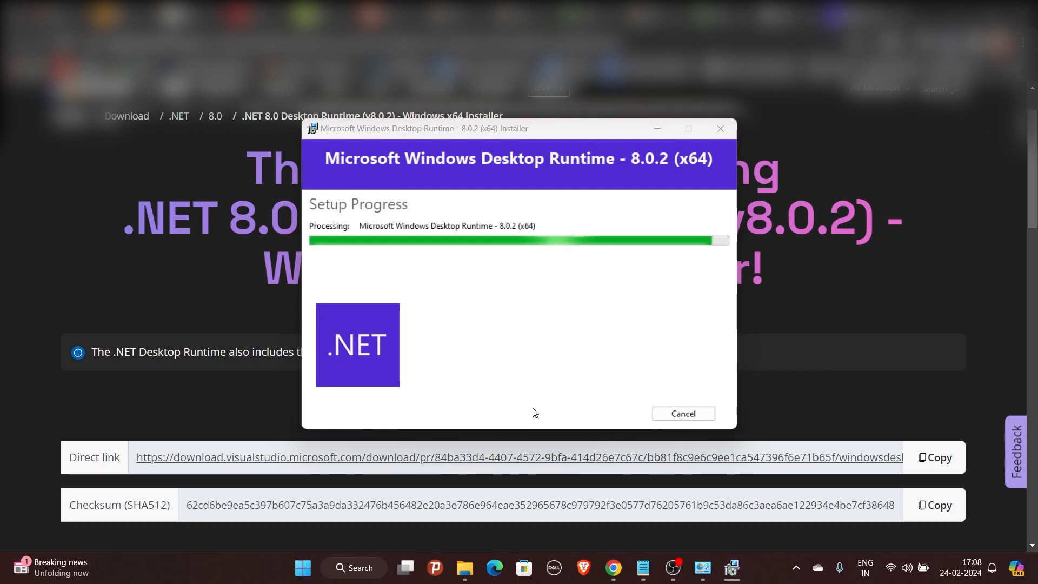
pyautogui.click(684, 413)
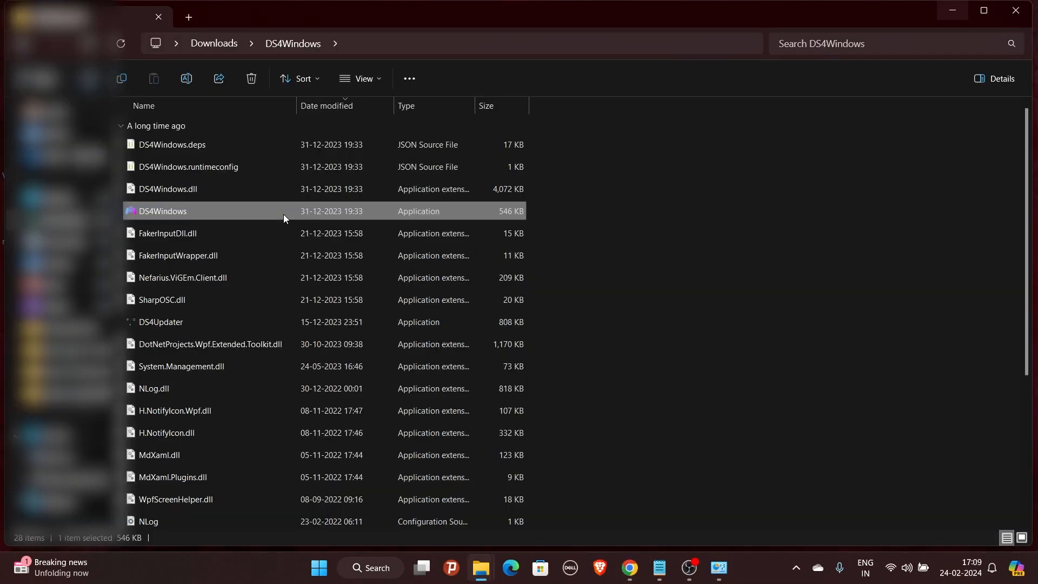
# Launch DS4Windows again and start the ViGEmBus driver installation from its welcome window
pyautogui.doubleClick(284, 214)
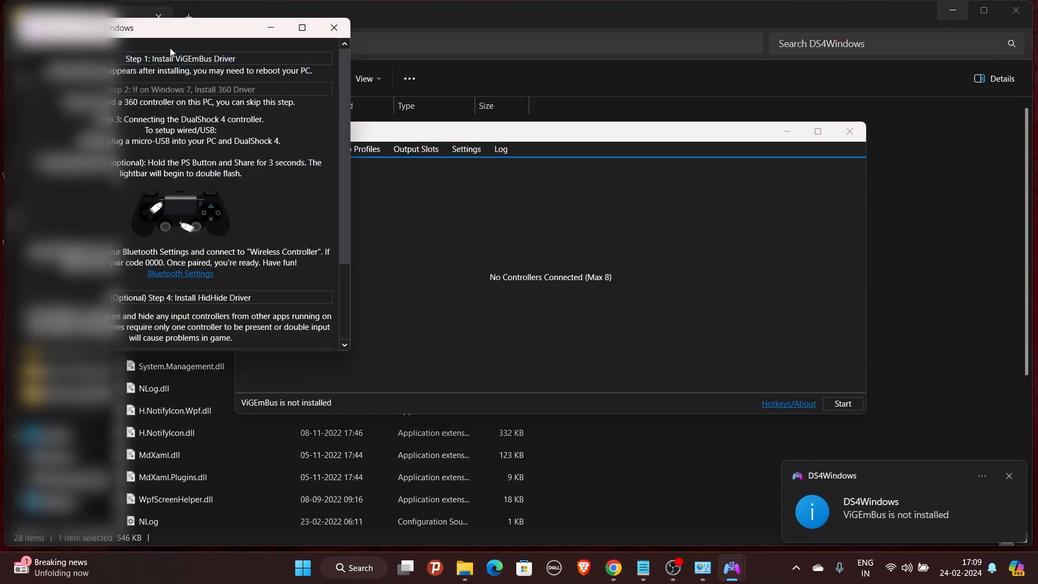
pyautogui.moveTo(170, 37); pyautogui.dragTo(453, 136)
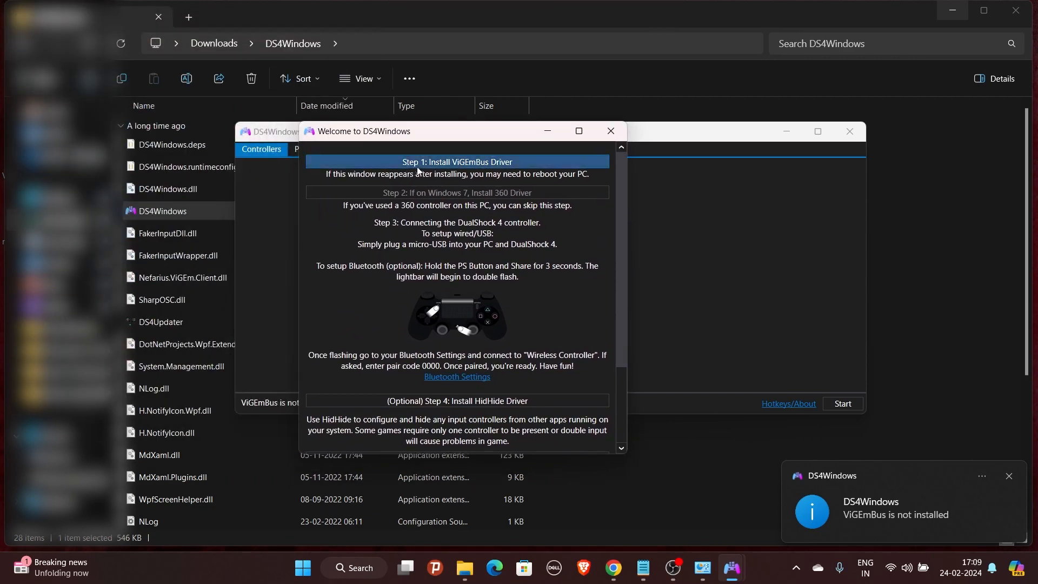
pyautogui.click(439, 162)
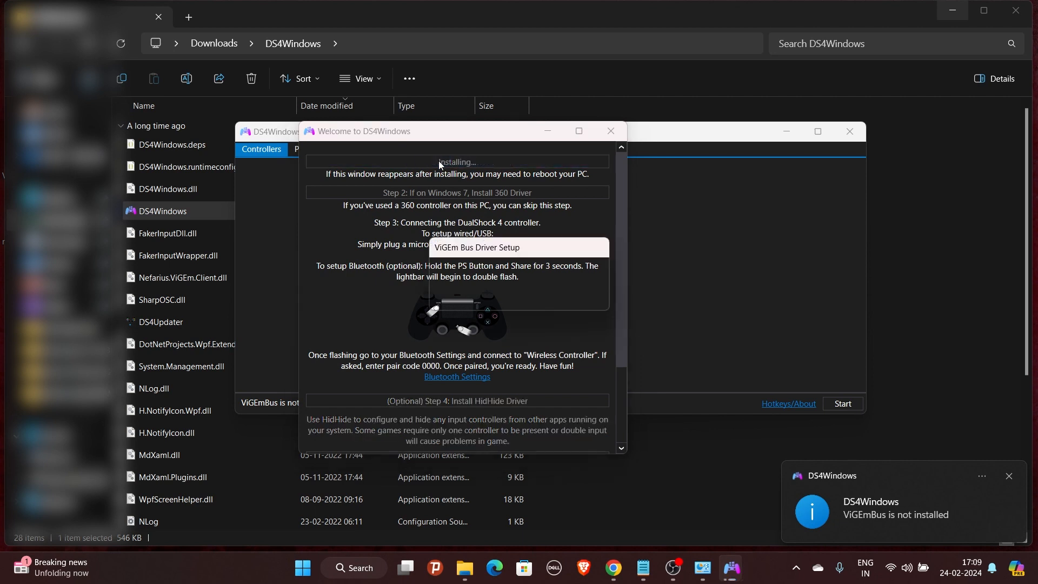
# Accept the license terms, install the ViGEm Bus Driver in the default location, and close the DS4Windows welcome window
pyautogui.click(584, 388)
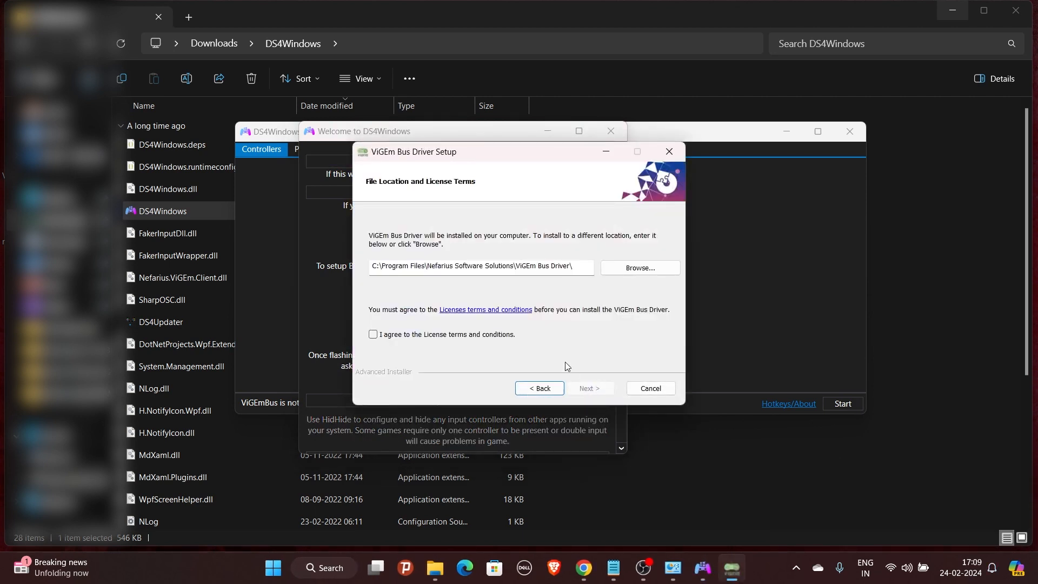
pyautogui.click(449, 335)
pyautogui.click(589, 388)
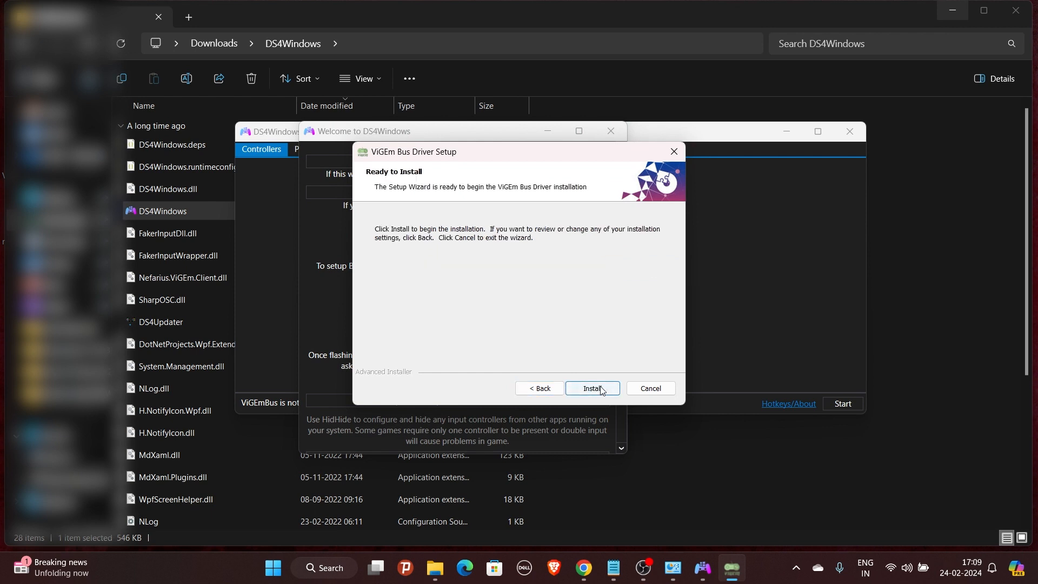
pyautogui.click(590, 388)
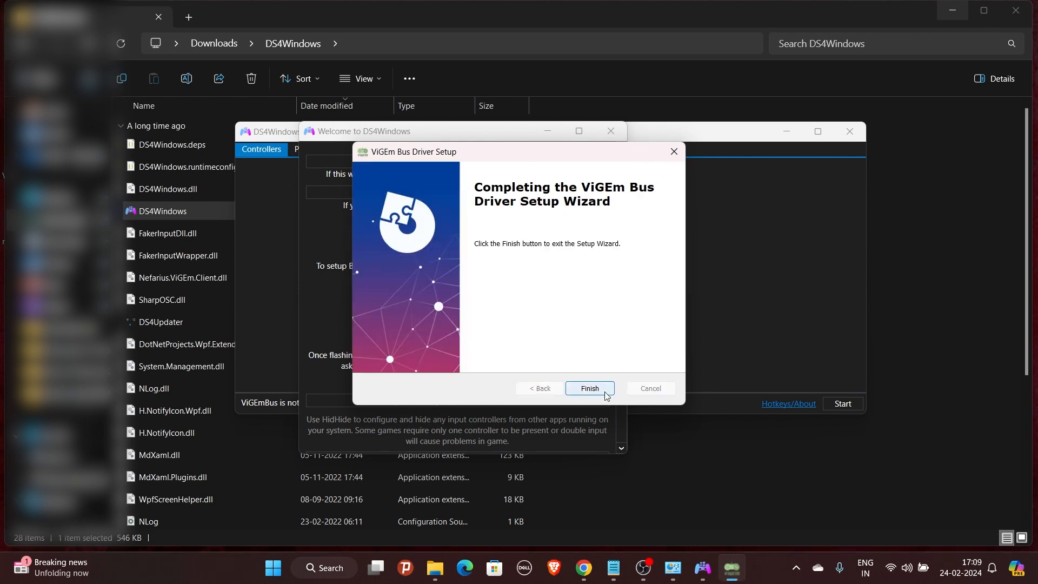
pyautogui.click(599, 390)
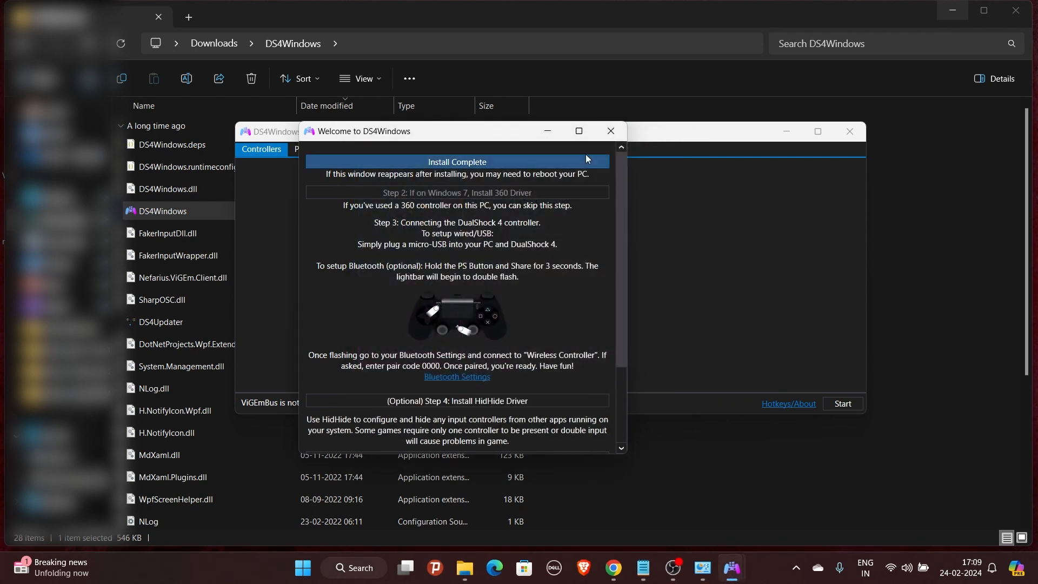
pyautogui.click(606, 137)
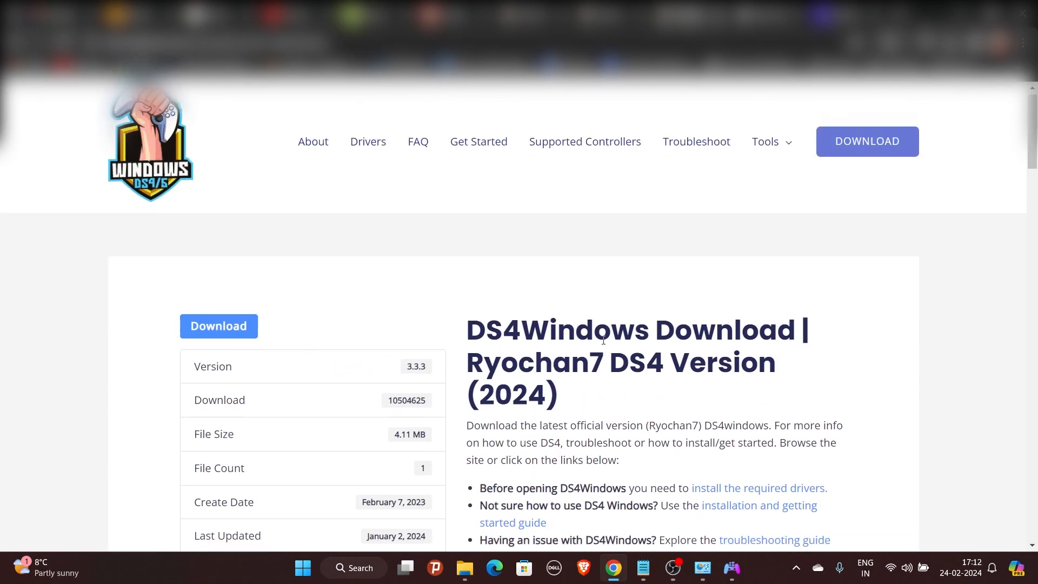
# On the DS4Windows site, go to the required drivers page and open the ViGEm Bus driver's page
pyautogui.scroll(-3, 287, 243)
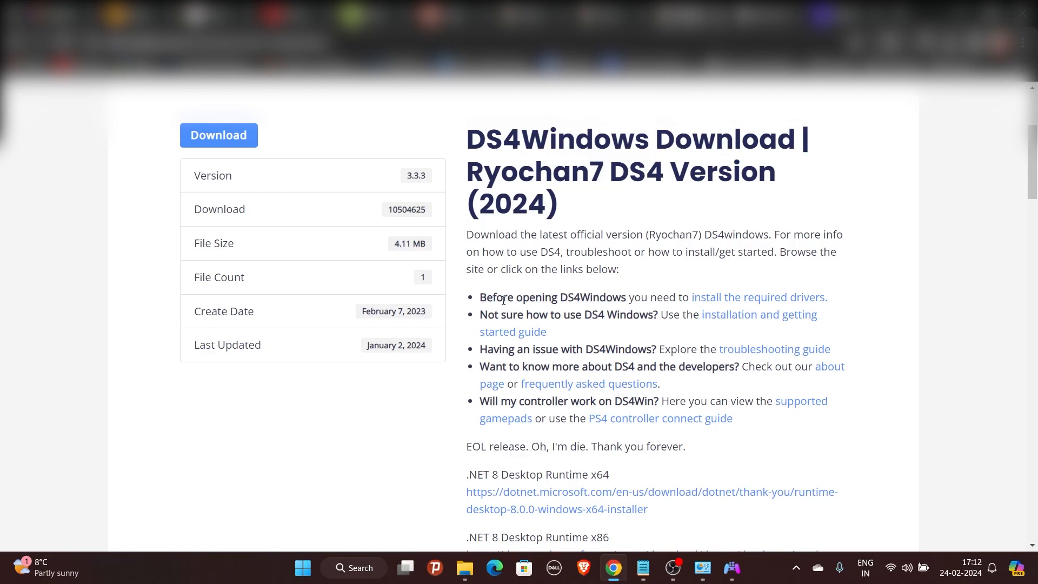
pyautogui.moveTo(503, 300); pyautogui.dragTo(628, 299)
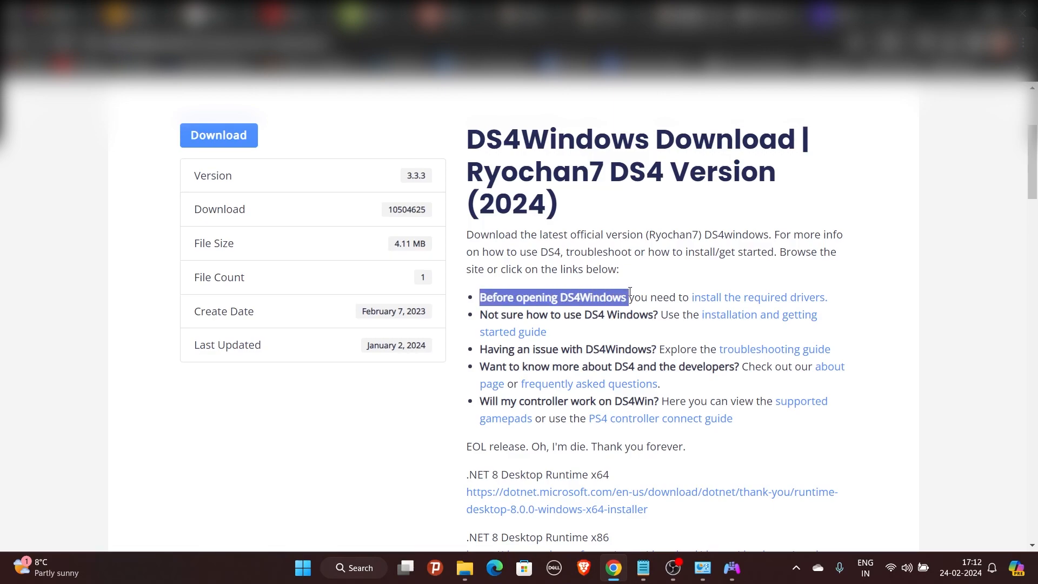
pyautogui.click(746, 300)
pyautogui.scroll(-5, 781, 338)
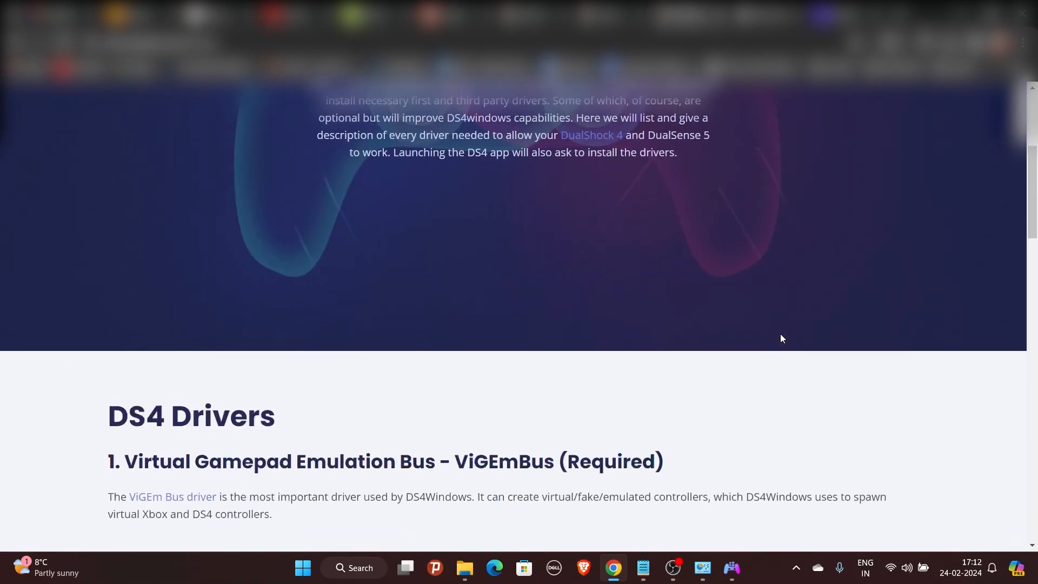
pyautogui.scroll(-2, 780, 338)
pyautogui.scroll(2, 405, 249)
pyautogui.moveTo(440, 258); pyautogui.dragTo(671, 260)
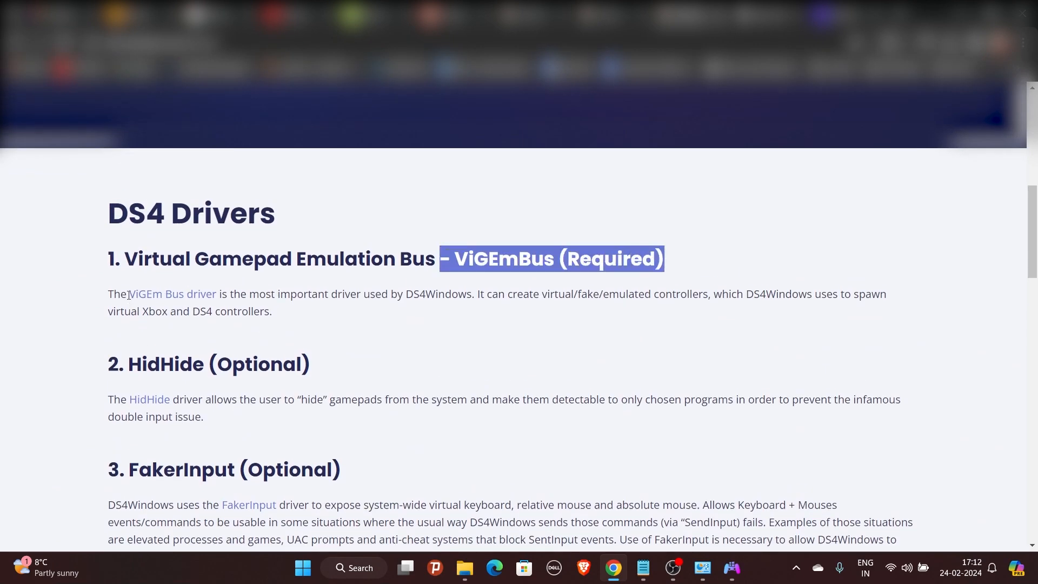
pyautogui.click(163, 297)
# Follow the ViGEmBus driver's download link to the ViGEm site and open its download page
pyautogui.scroll(-10, 892, 310)
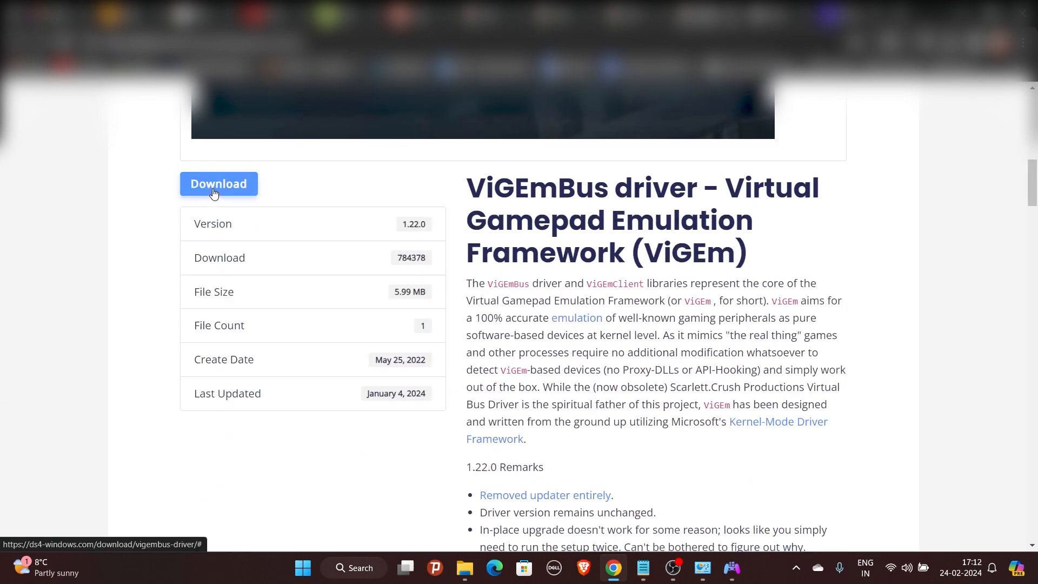
pyautogui.click(214, 194)
pyautogui.scroll(-3, 553, 316)
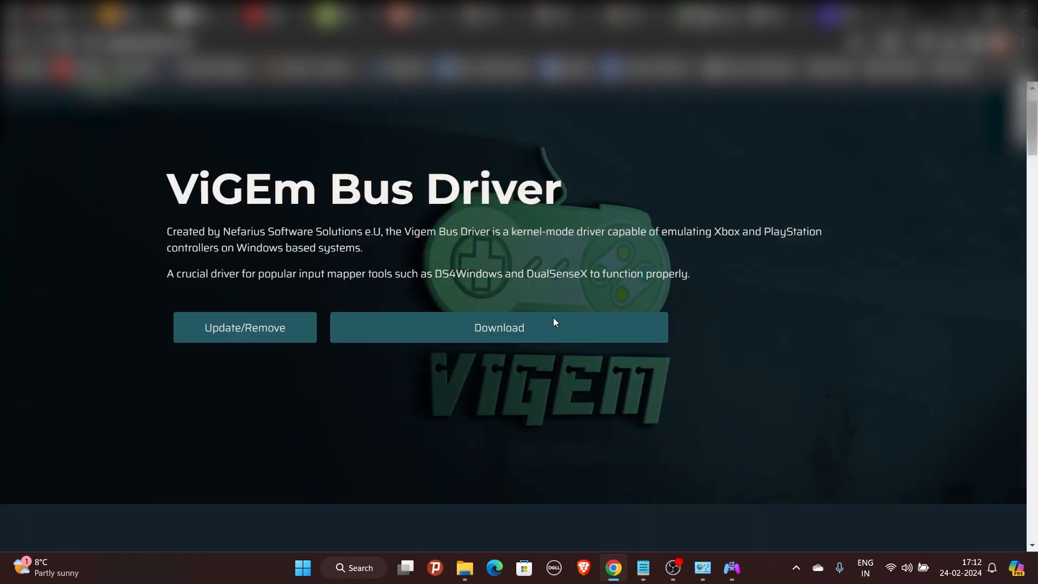
pyautogui.click(480, 191)
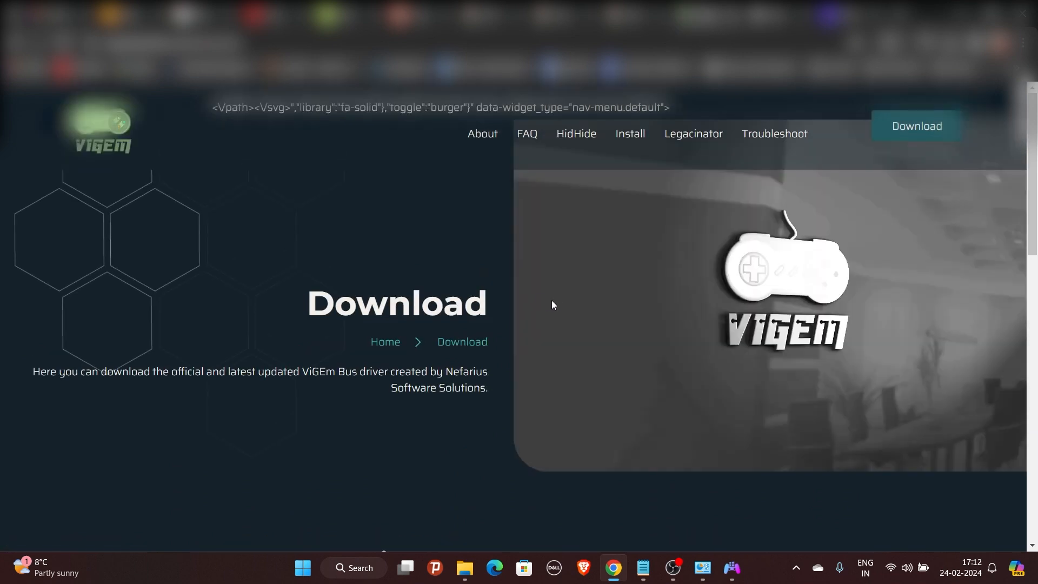
# Download VigemBus 1.22.0, run its installer and finish the ViGEm Bus Driver setup wizard
pyautogui.scroll(-5, 552, 303)
pyautogui.moveTo(216, 155); pyautogui.dragTo(529, 164)
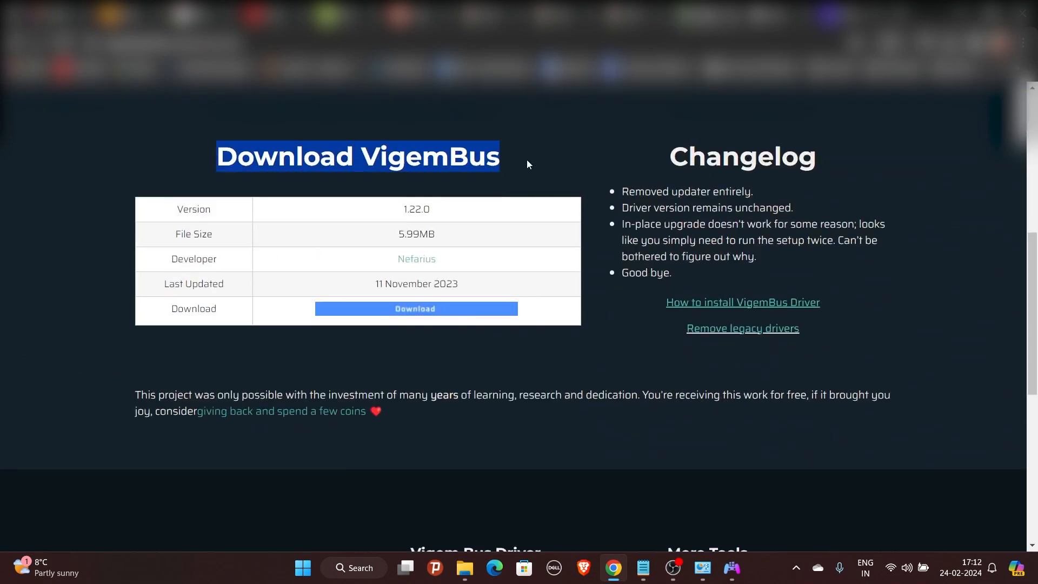
pyautogui.click(408, 314)
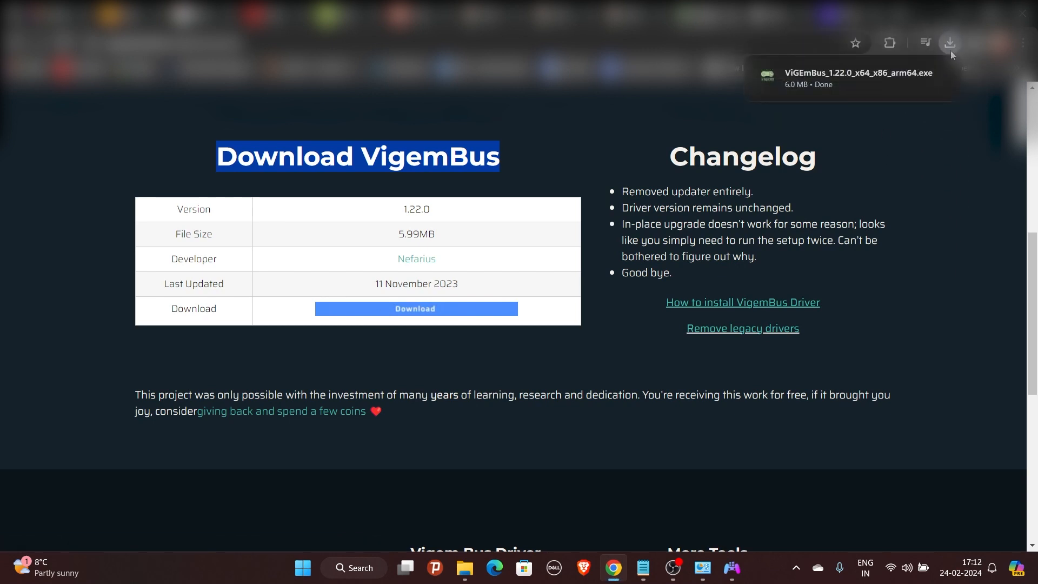
pyautogui.click(806, 76)
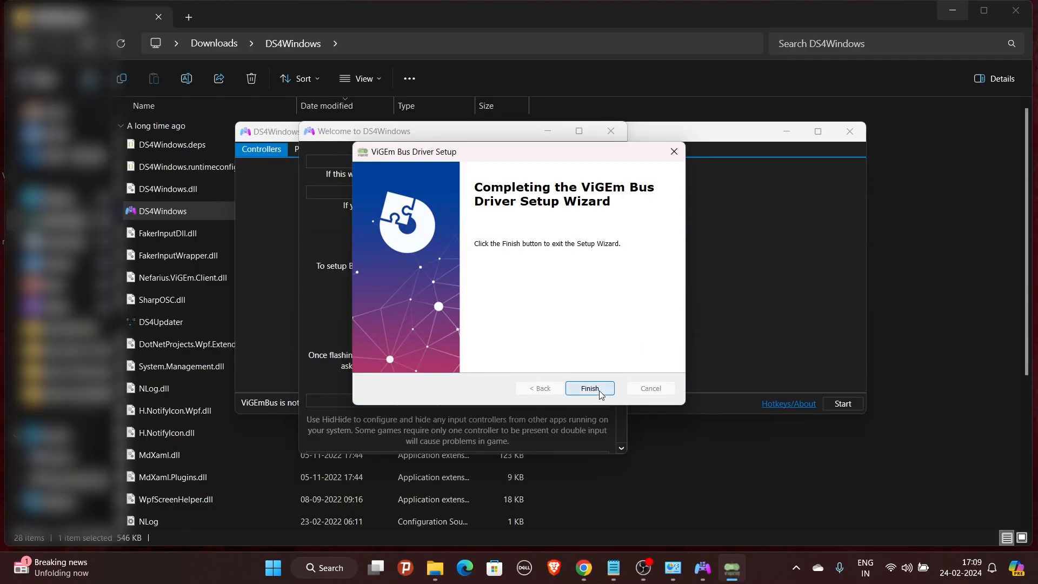
pyautogui.click(590, 388)
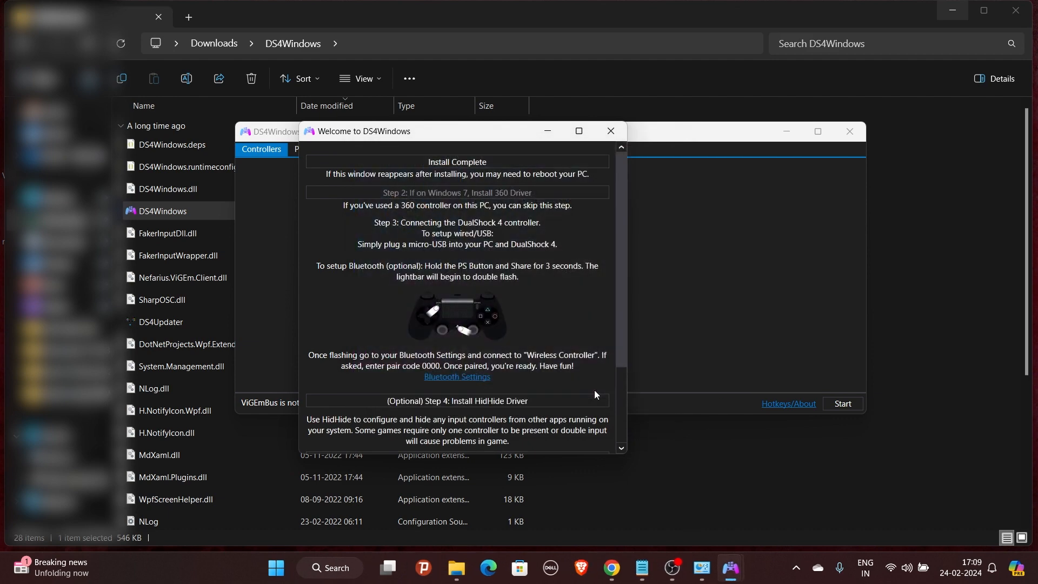
# Close the welcome and main DS4Windows windows, relaunch DS4Windows from its folder and select the connected controller
pyautogui.click(606, 135)
pyautogui.click(850, 137)
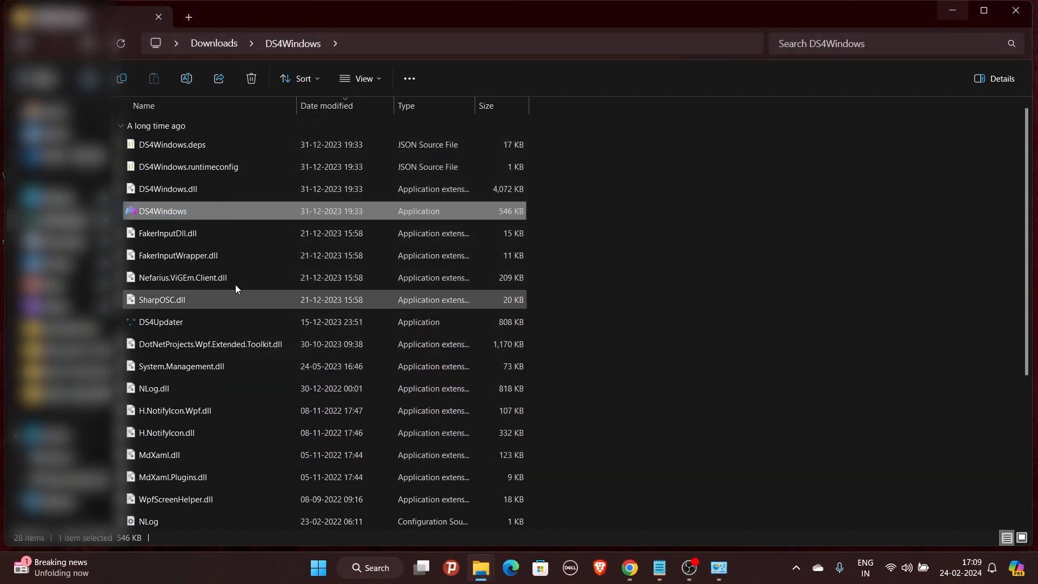
pyautogui.doubleClick(216, 212)
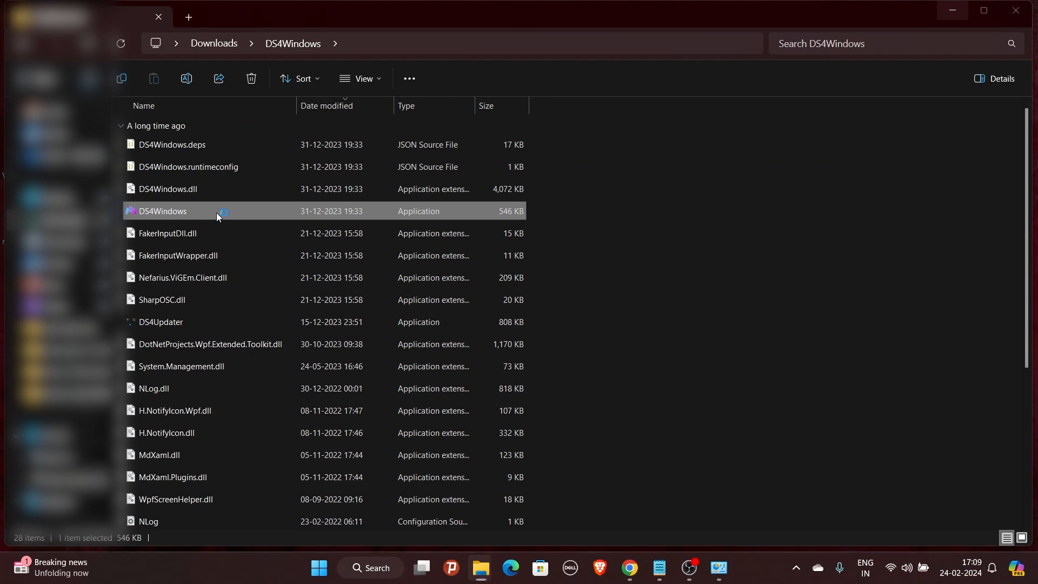
pyautogui.moveTo(431, 137); pyautogui.dragTo(373, 164)
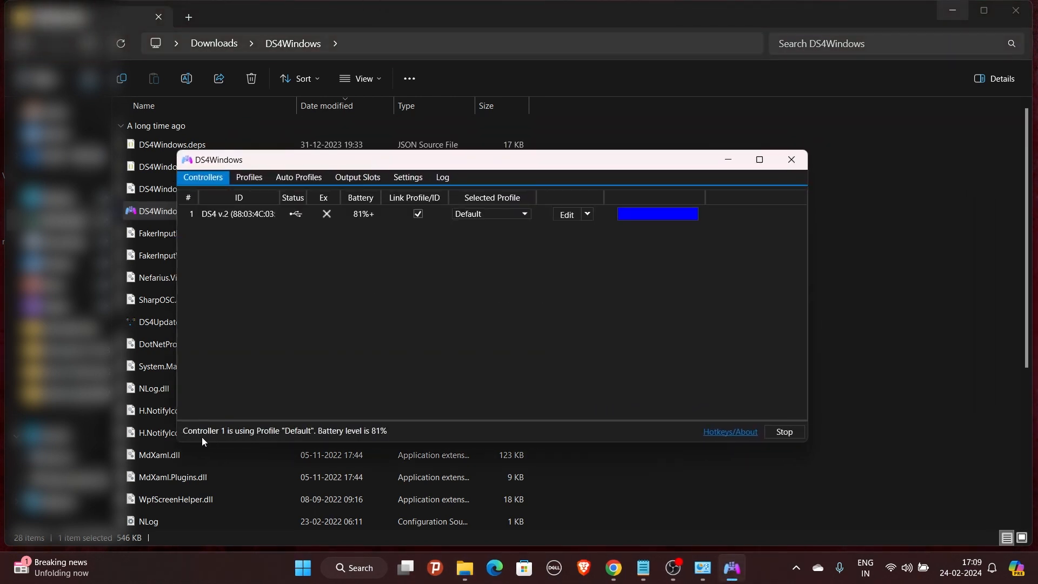
pyautogui.click(236, 218)
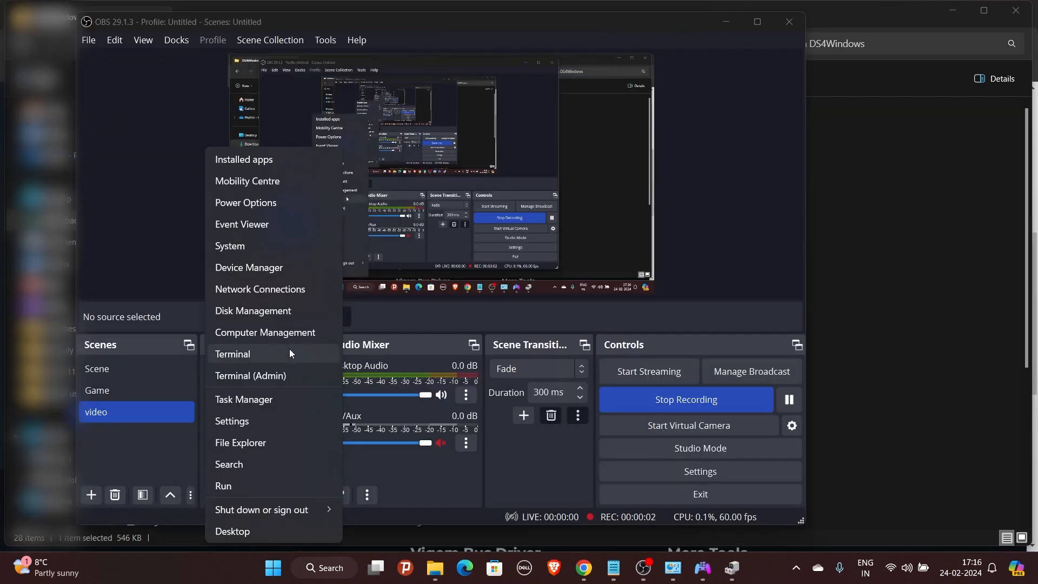
# Open Device Manager and inspect the general, driver and details properties of Xbox 360 Controller for Windows under Xbox 360 Peripherals
pyautogui.click(275, 269)
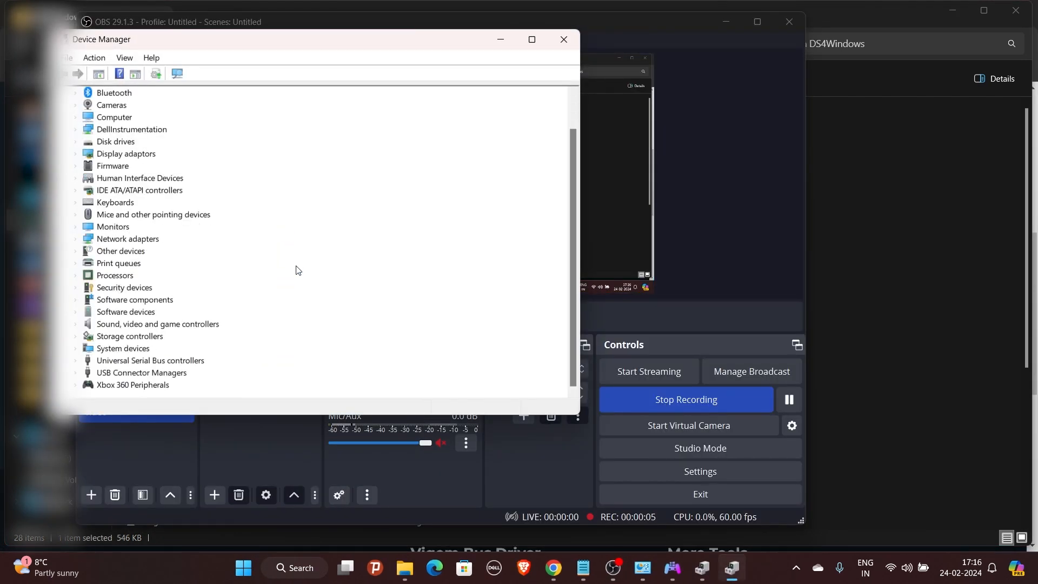
pyautogui.click(76, 386)
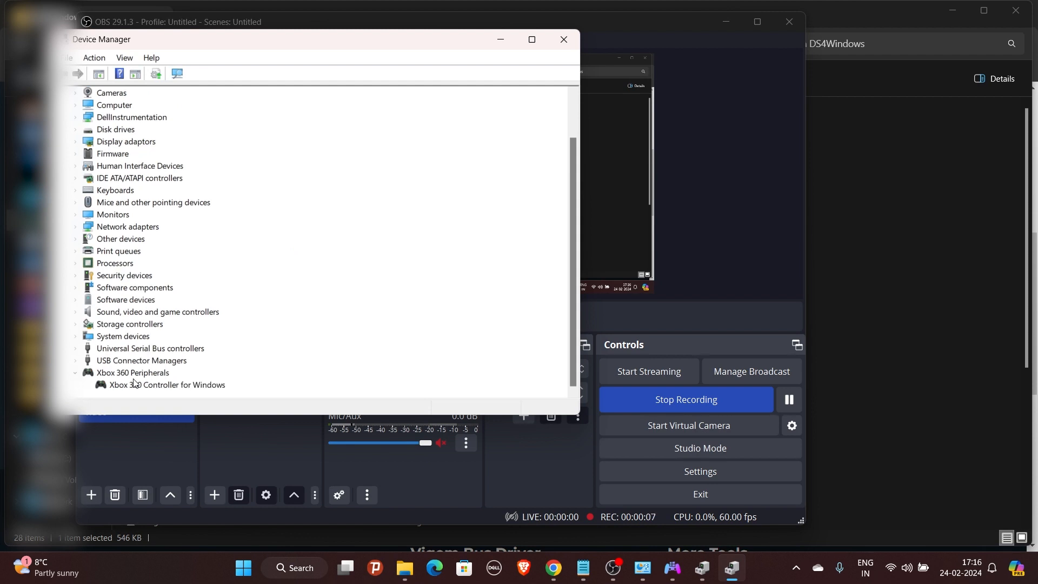
pyautogui.click(142, 378)
pyautogui.doubleClick(143, 385)
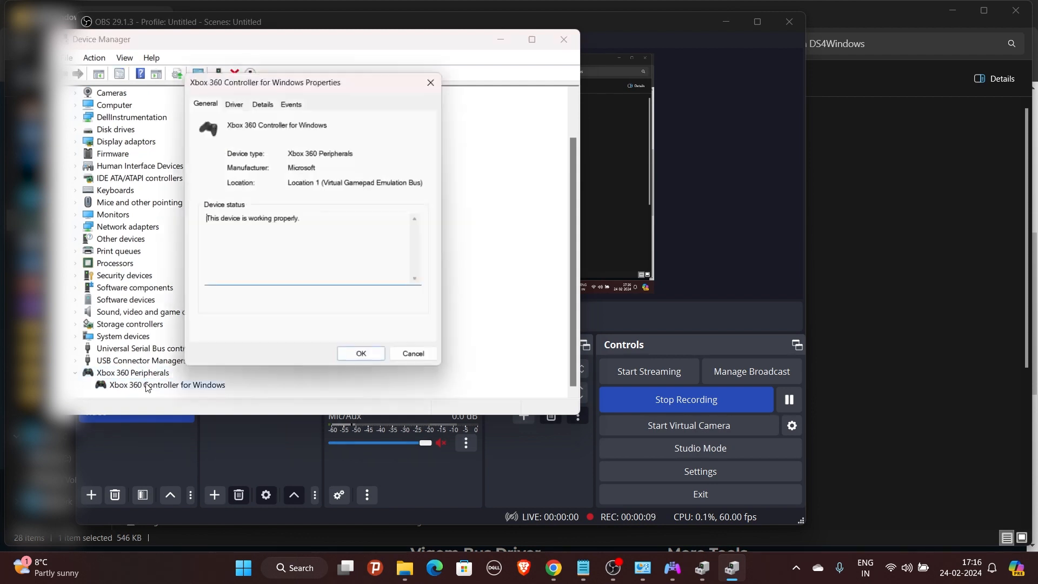
pyautogui.click(232, 101)
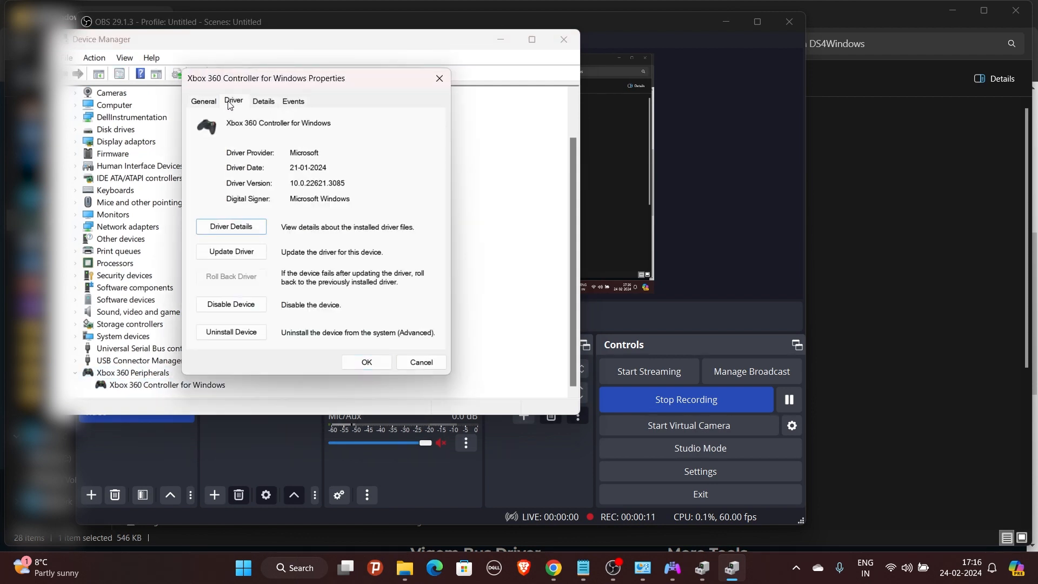
pyautogui.click(262, 102)
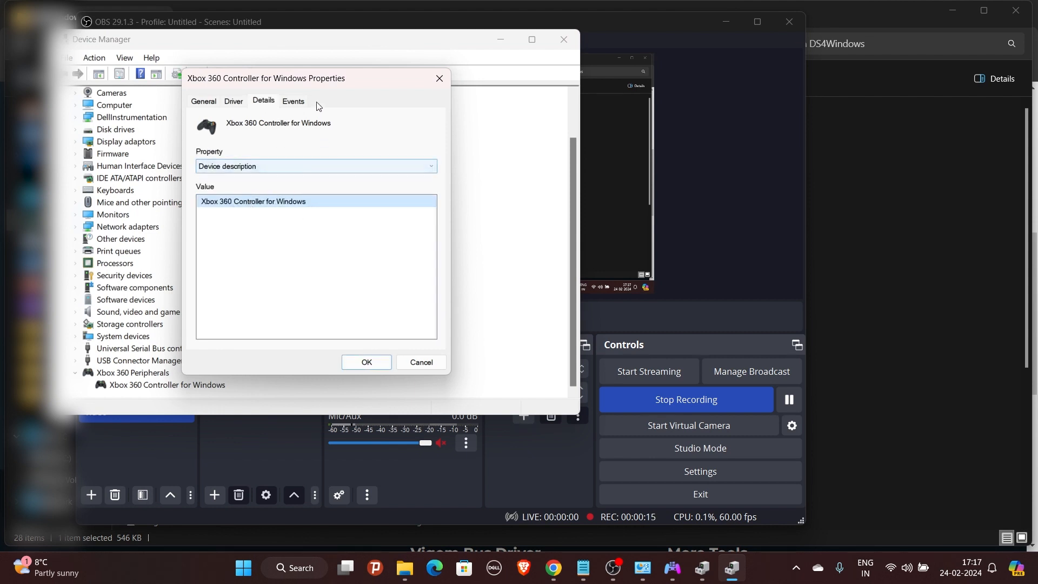
pyautogui.click(421, 362)
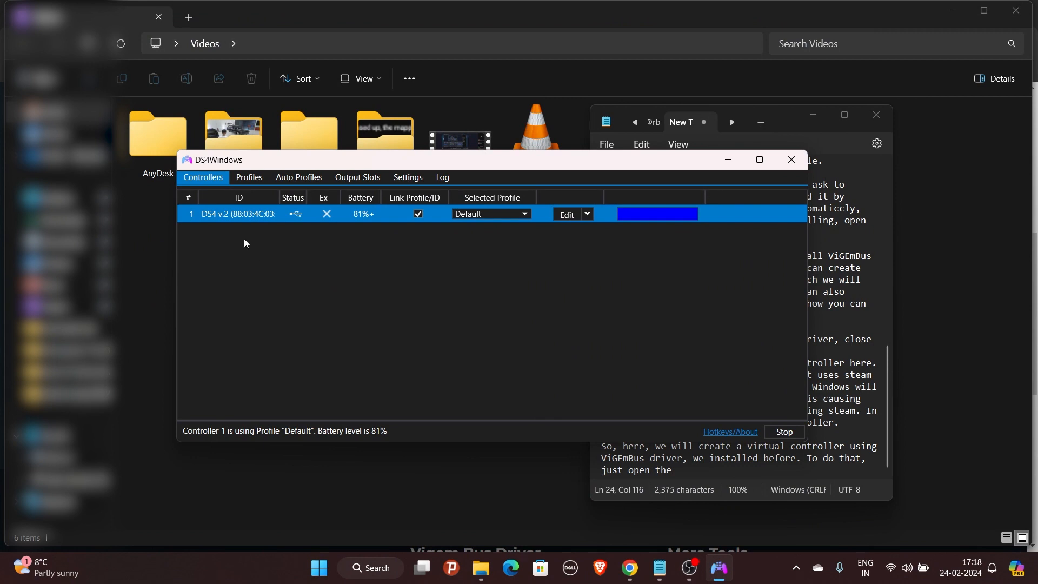
# Start a new controller profile in DS4Windows and choose to base it on a preset option
pyautogui.click(252, 179)
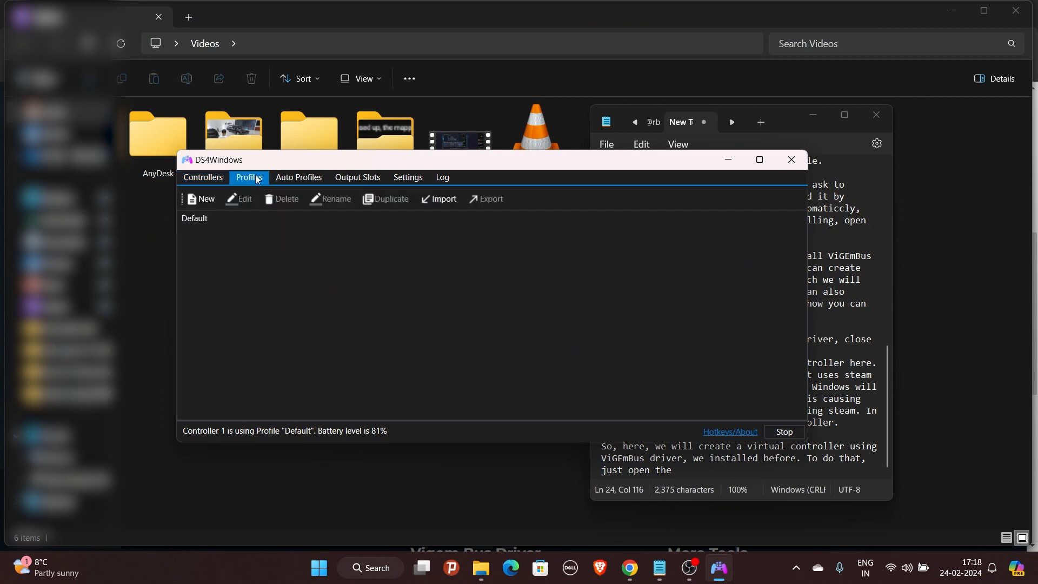
pyautogui.click(196, 201)
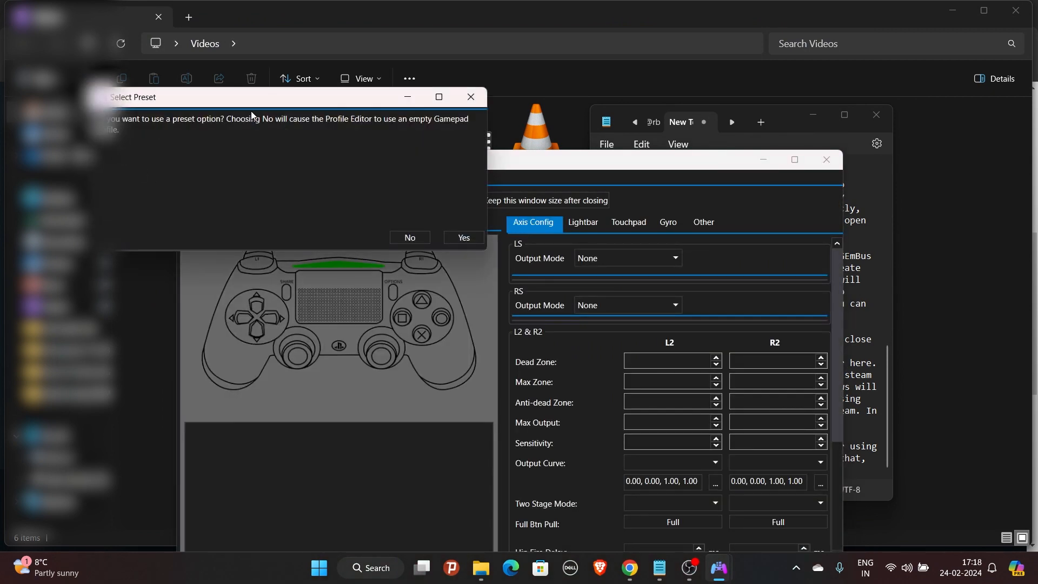
pyautogui.moveTo(268, 98); pyautogui.dragTo(365, 155)
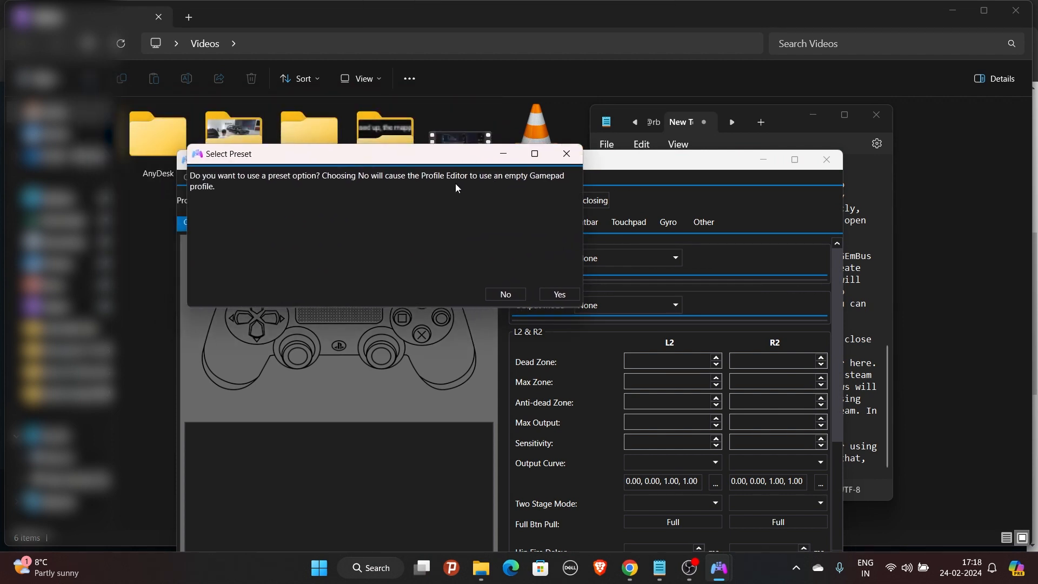
pyautogui.click(560, 295)
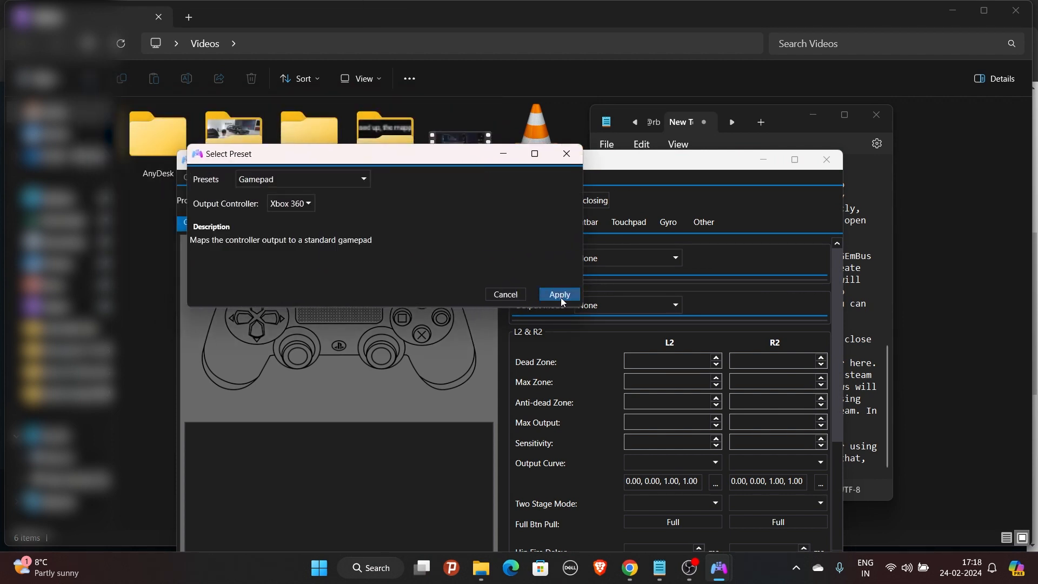
# Apply the Gamepad preset with a DS4 output controller, name the profile PS4 controller and save it
pyautogui.click(295, 204)
pyautogui.click(307, 240)
pyautogui.click(302, 205)
pyautogui.click(290, 237)
pyautogui.click(549, 295)
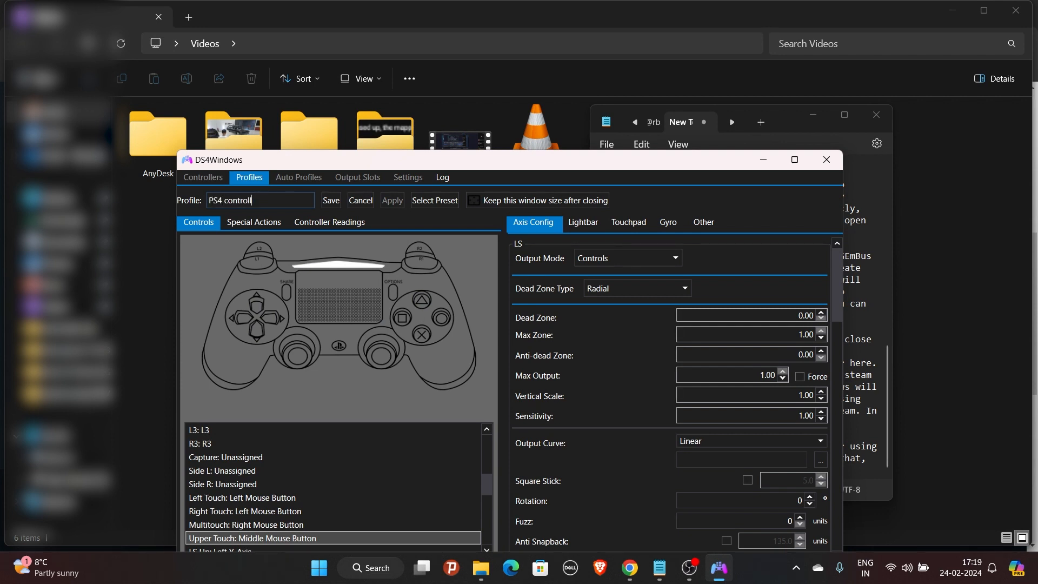
pyautogui.click(332, 200)
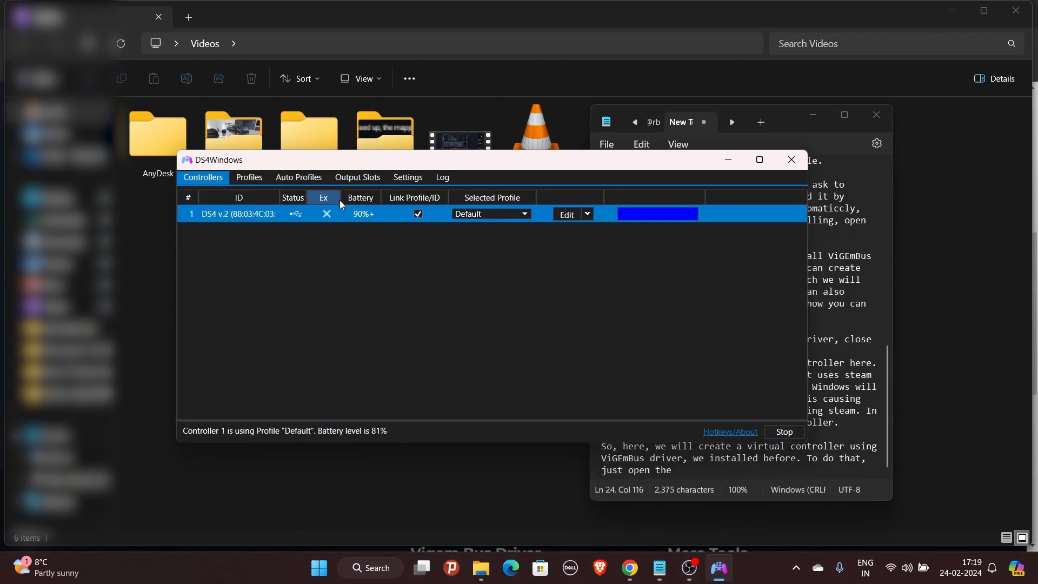
# Assign the PS4 controller profile to the connected DS4 controller
pyautogui.click(523, 215)
pyautogui.click(487, 242)
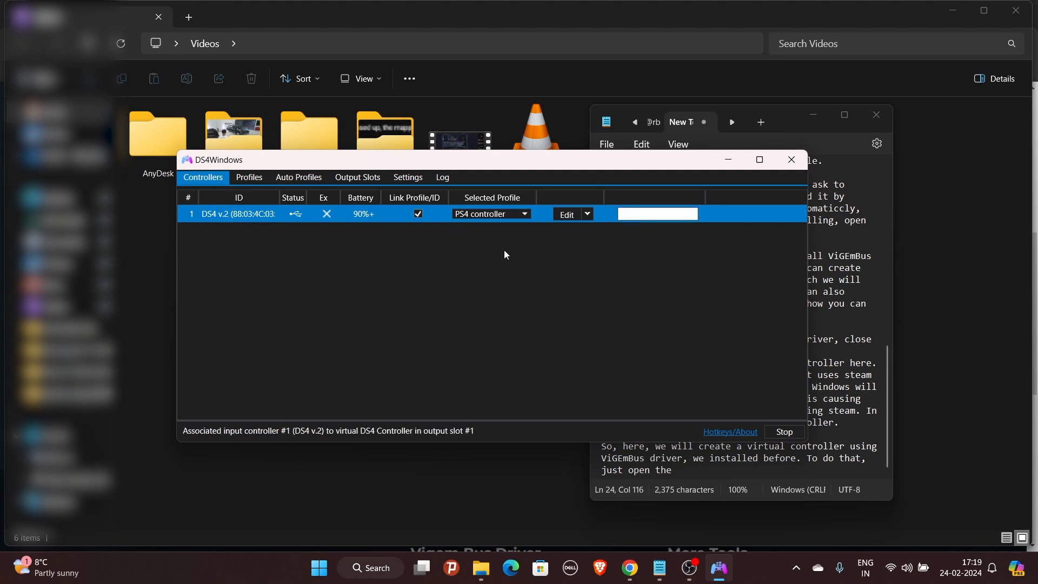
pyautogui.moveTo(548, 163); pyautogui.dragTo(580, 184)
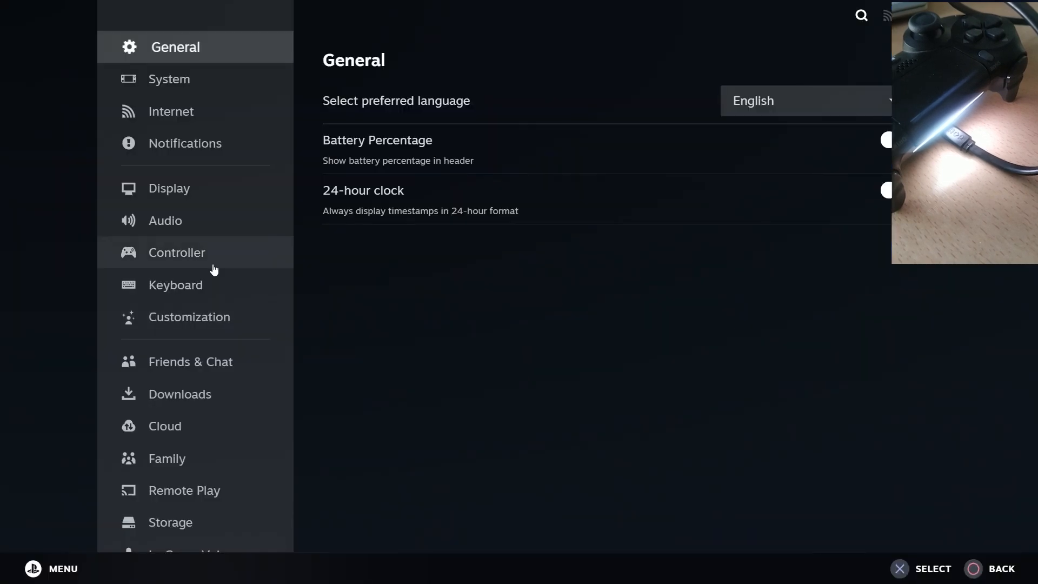
# Open the controller settings in Steam Big Picture and compare the PlayStation 4 Controller and PS4 Controller entries
pyautogui.click(214, 265)
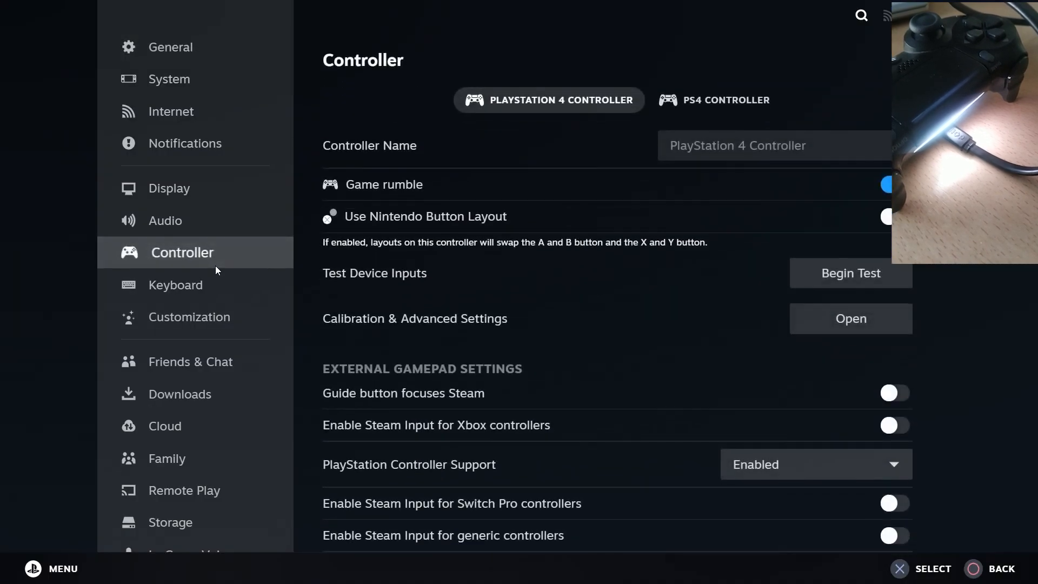
pyautogui.click(680, 111)
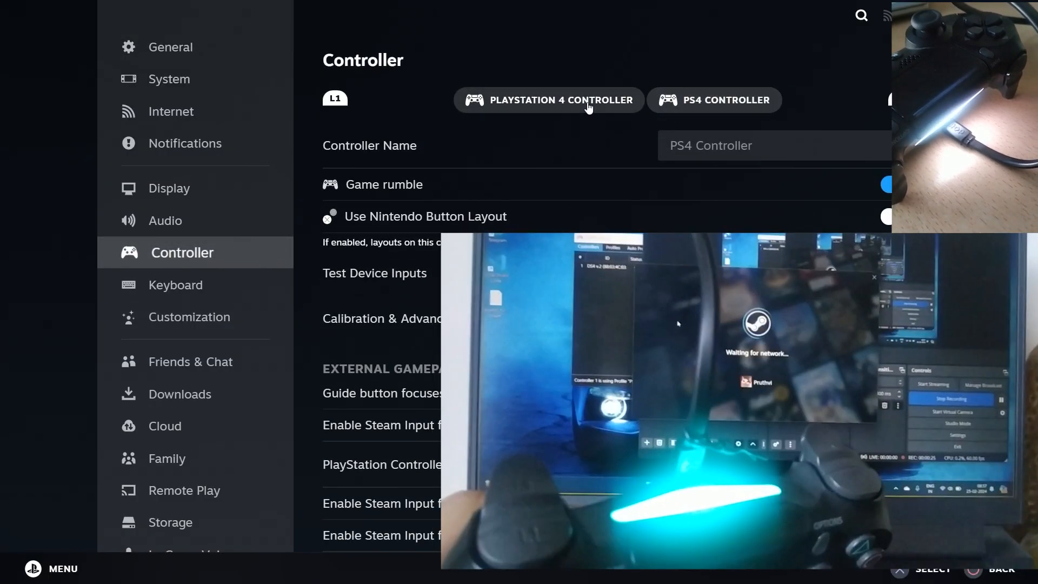
pyautogui.click(589, 107)
pyautogui.click(684, 106)
pyautogui.click(604, 104)
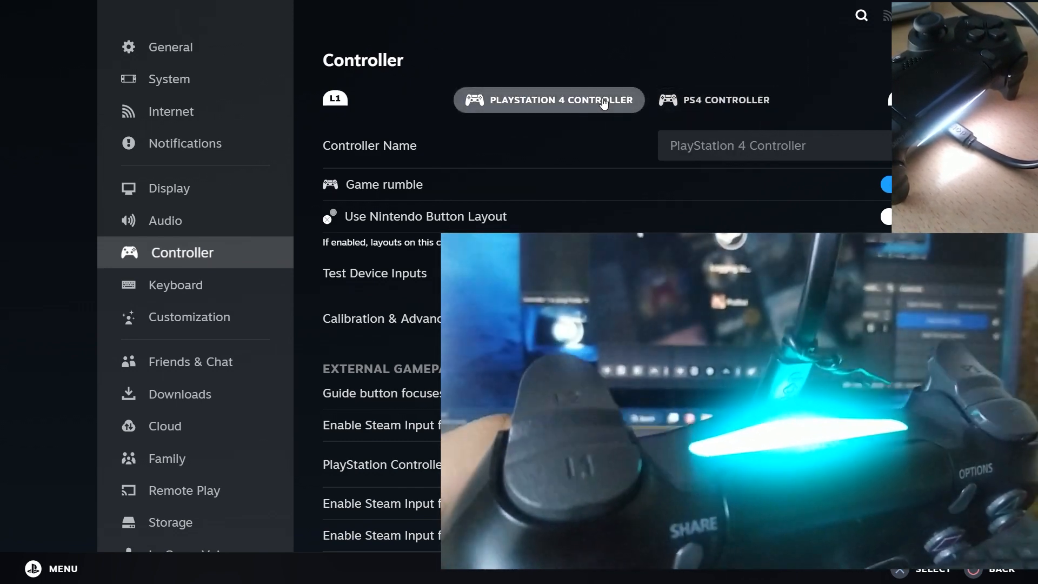
# View the LED settings in the PlayStation 4 Controller's calibration and advanced settings, then return to the PS4 Controller entry
pyautogui.click(746, 319)
pyautogui.click(210, 153)
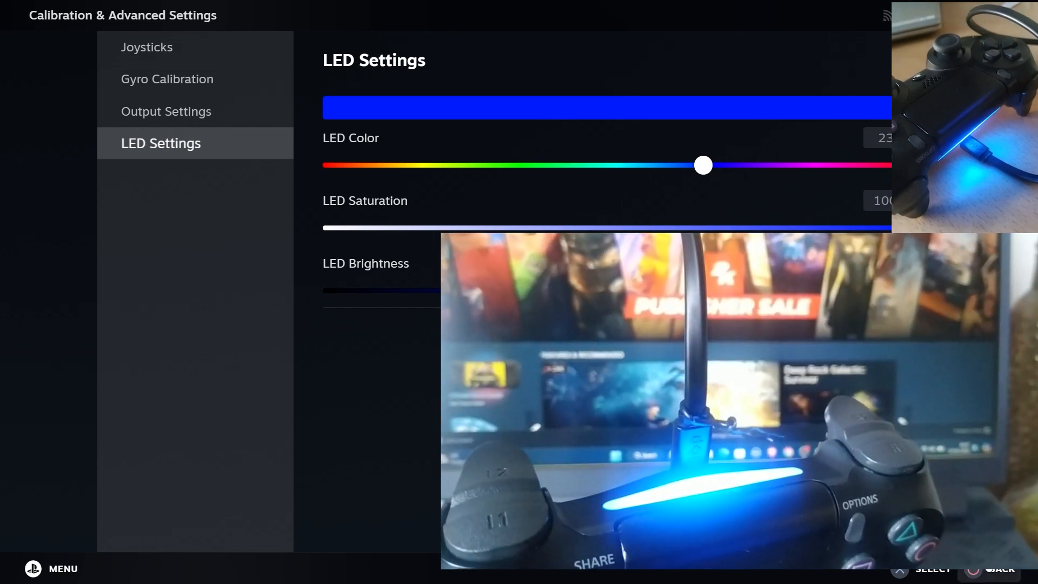
pyautogui.press('Escape')
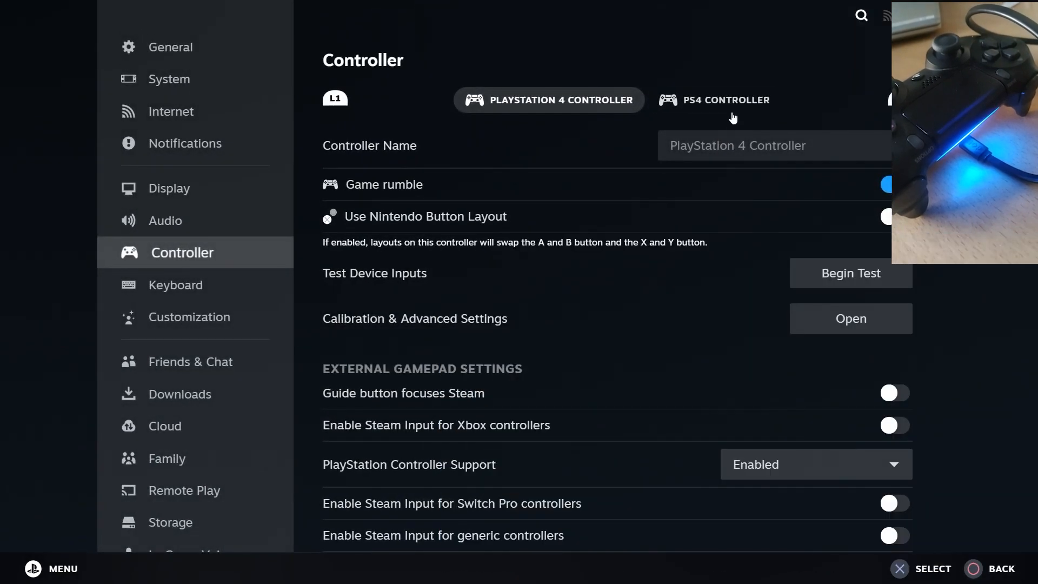
pyautogui.click(732, 105)
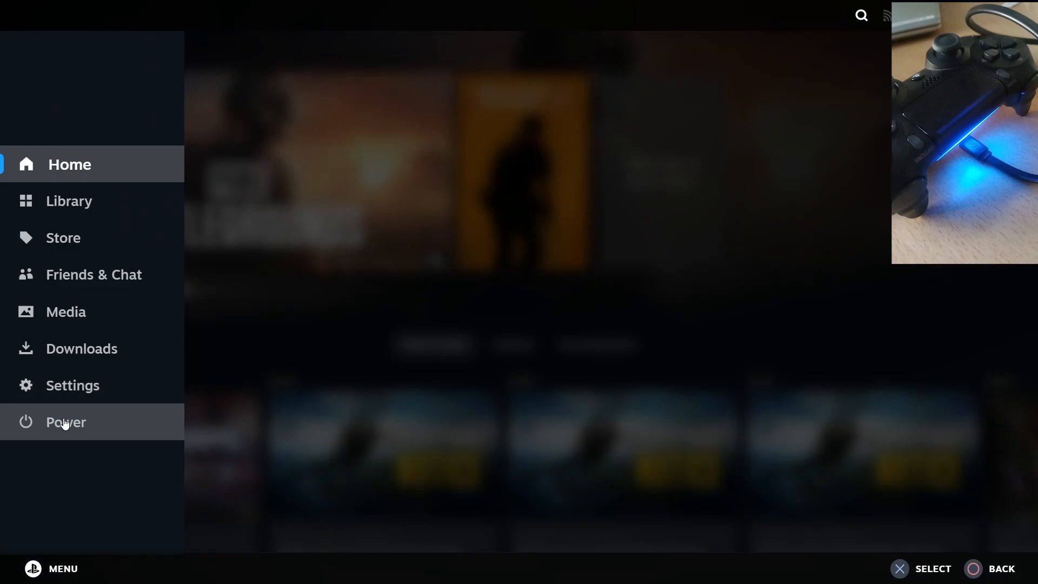
# Exit Steam through its power options and confirm
pyautogui.click(65, 422)
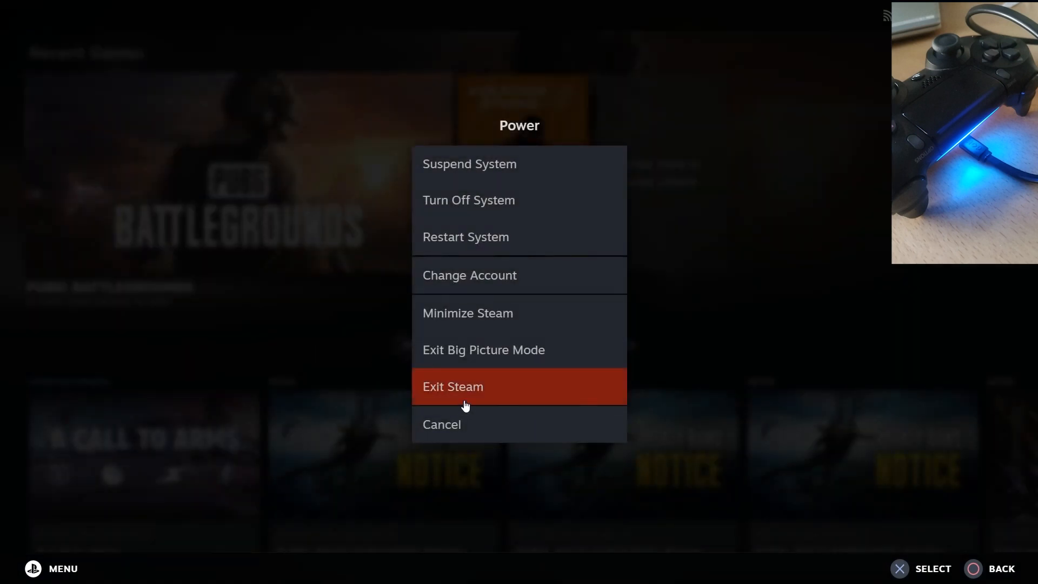
pyautogui.click(483, 378)
pyautogui.click(426, 335)
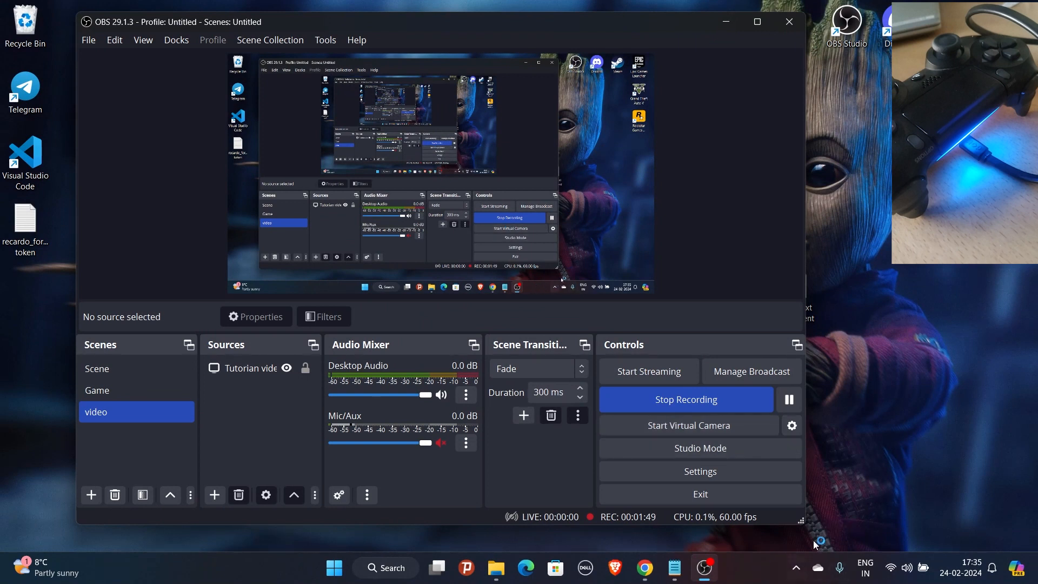
# Restore the DS4Windows window from the system tray, minimize OBS and reposition DS4Windows on the desktop
pyautogui.click(797, 568)
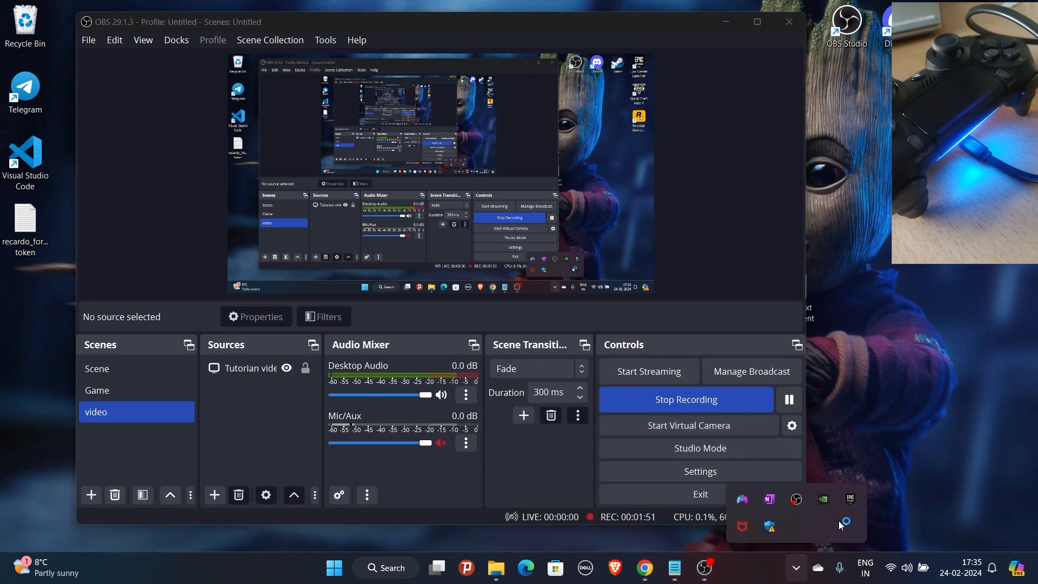
pyautogui.click(744, 503)
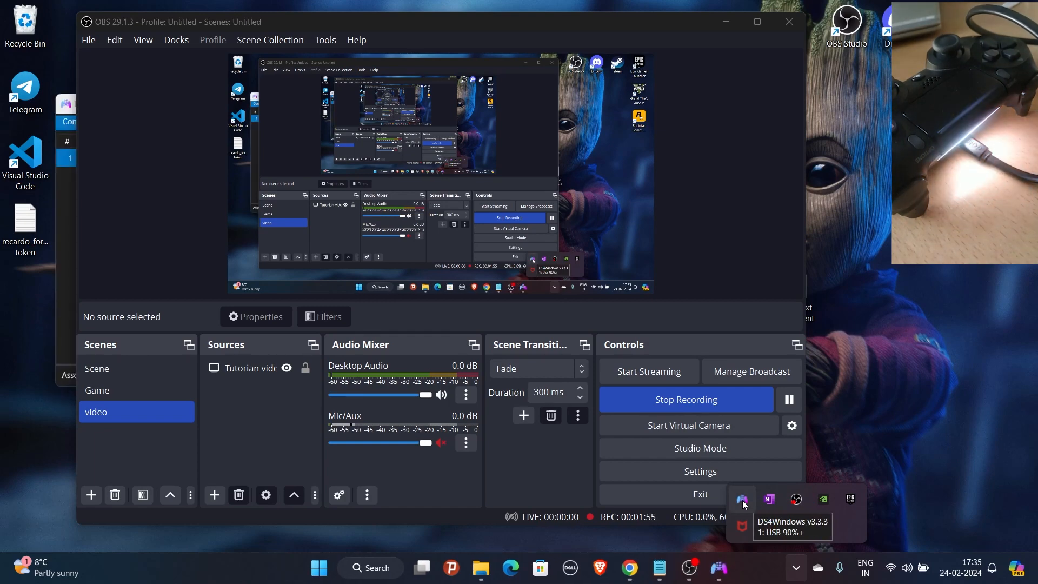
pyautogui.click(726, 22)
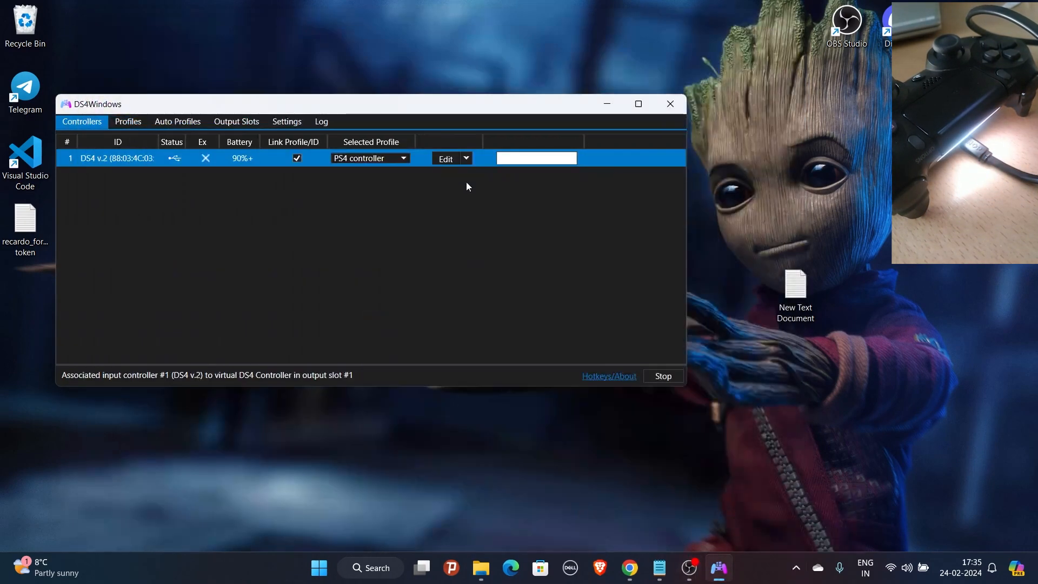
pyautogui.moveTo(466, 115); pyautogui.dragTo(566, 168)
# Stop and restart controller handling in DS4Windows, then minimize it and bring OBS back up
pyautogui.click(760, 430)
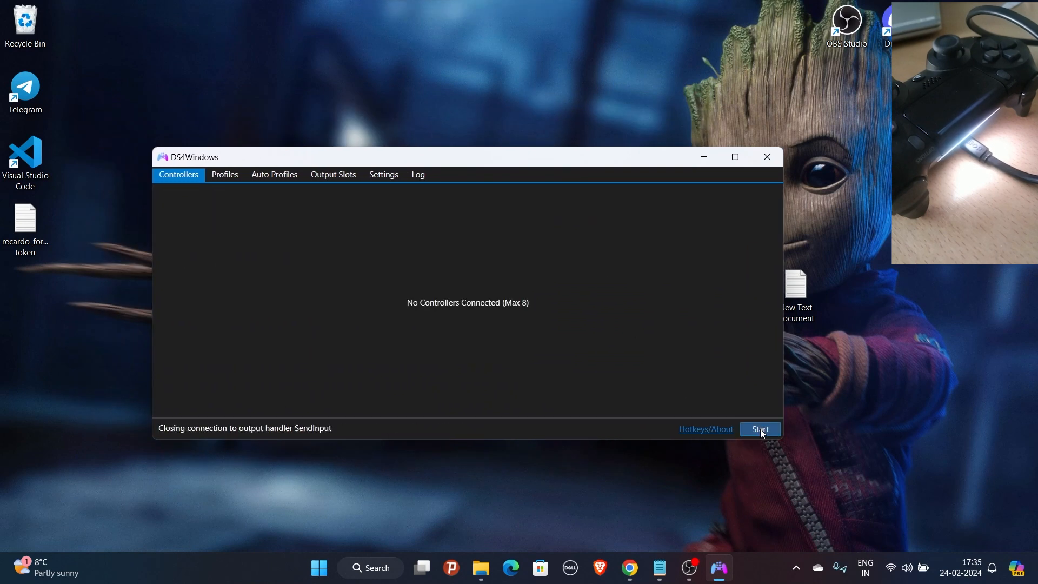
pyautogui.click(761, 429)
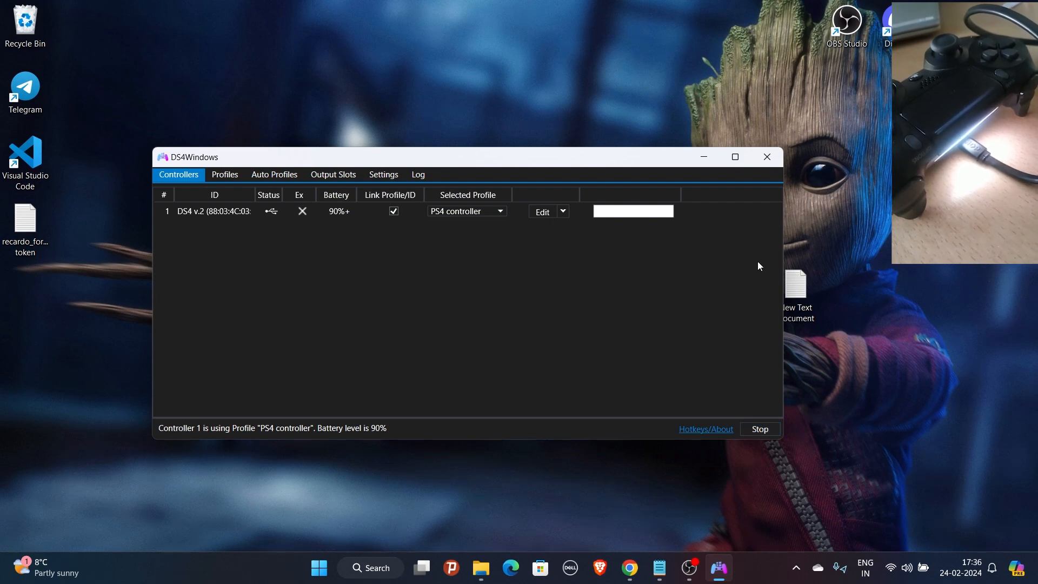
pyautogui.click(704, 157)
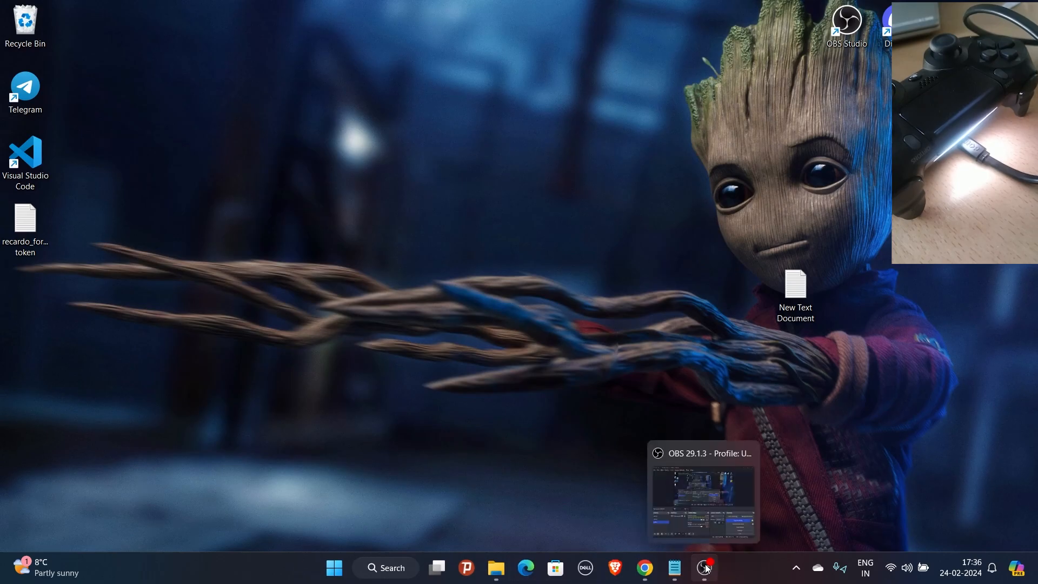
pyautogui.click(707, 569)
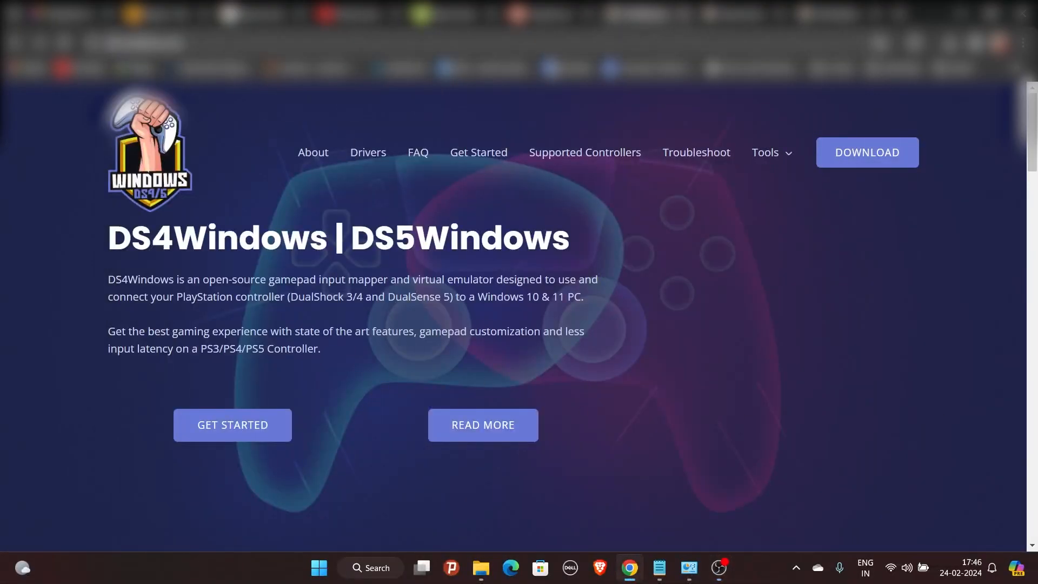
# Open the download page on the DS4Windows site and examine its note about installing the required drivers
pyautogui.click(864, 154)
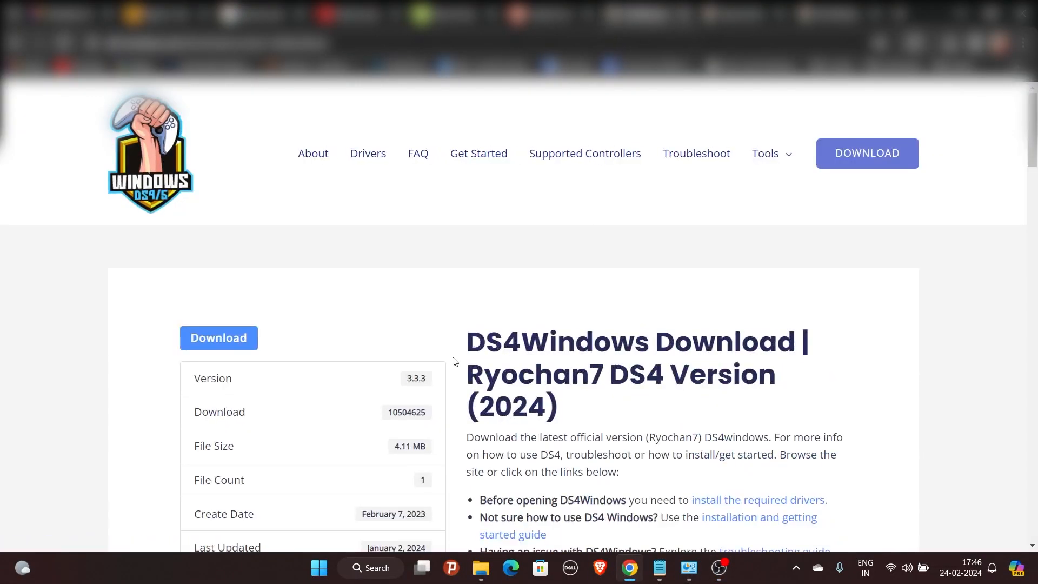
pyautogui.scroll(-4, 487, 325)
pyautogui.moveTo(499, 299); pyautogui.dragTo(648, 298)
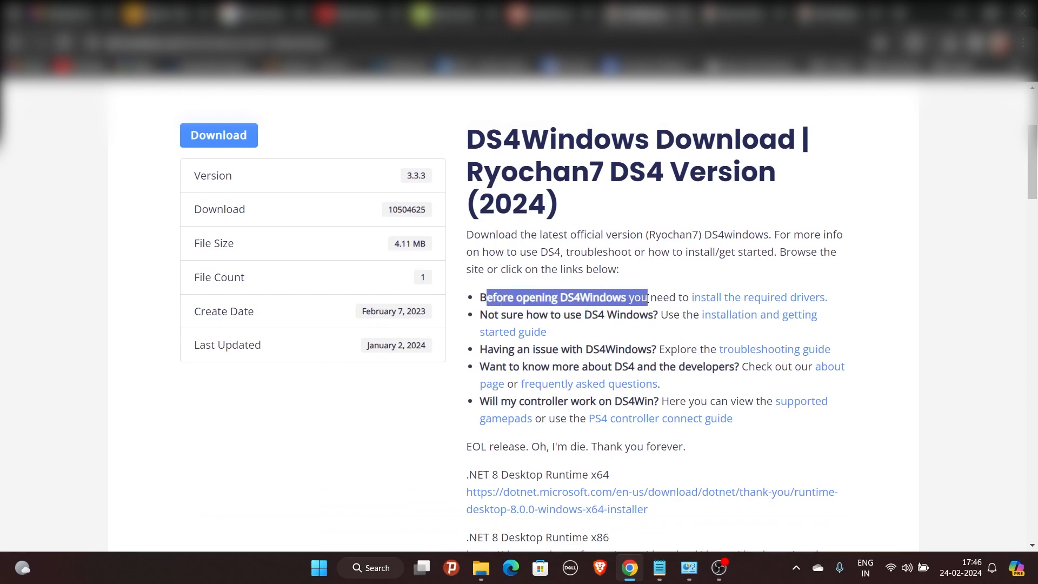
# Open the required drivers page on the DS4Windows site and follow its link to the optional HidHide driver
pyautogui.click(735, 298)
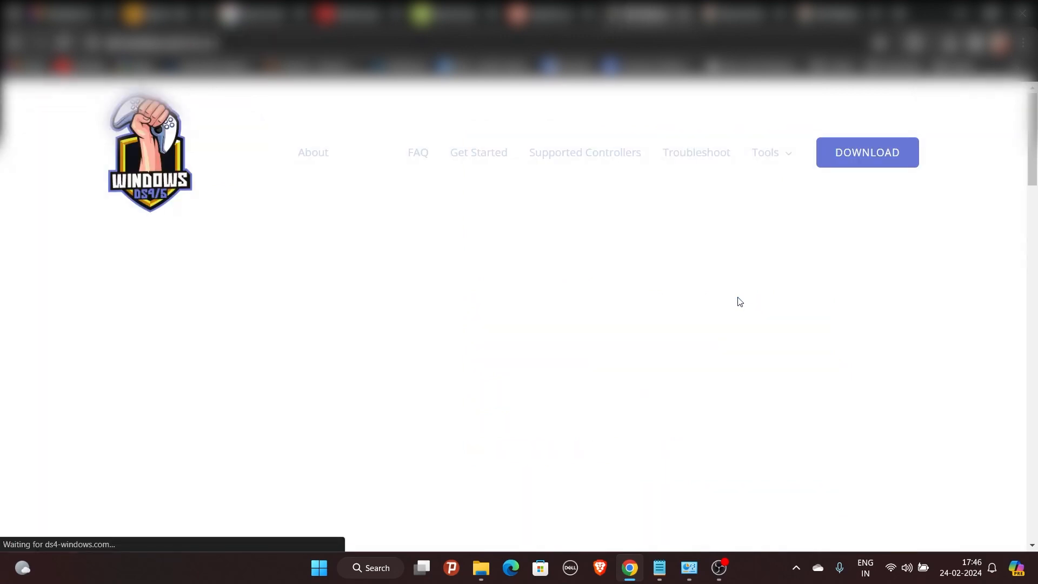
pyautogui.scroll(-10, 572, 320)
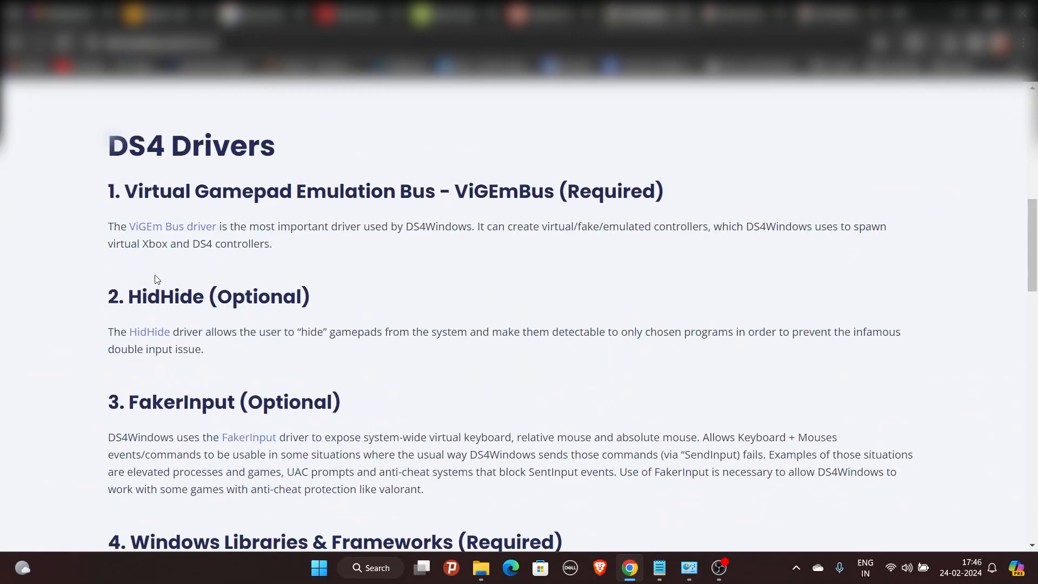
pyautogui.moveTo(136, 300); pyautogui.dragTo(317, 305)
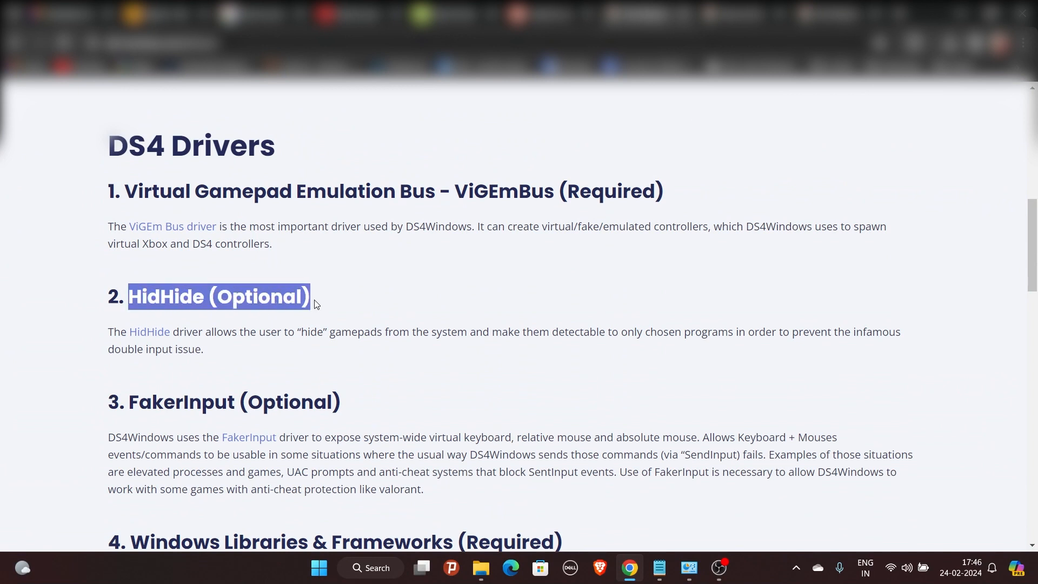
pyautogui.click(378, 303)
pyautogui.click(150, 332)
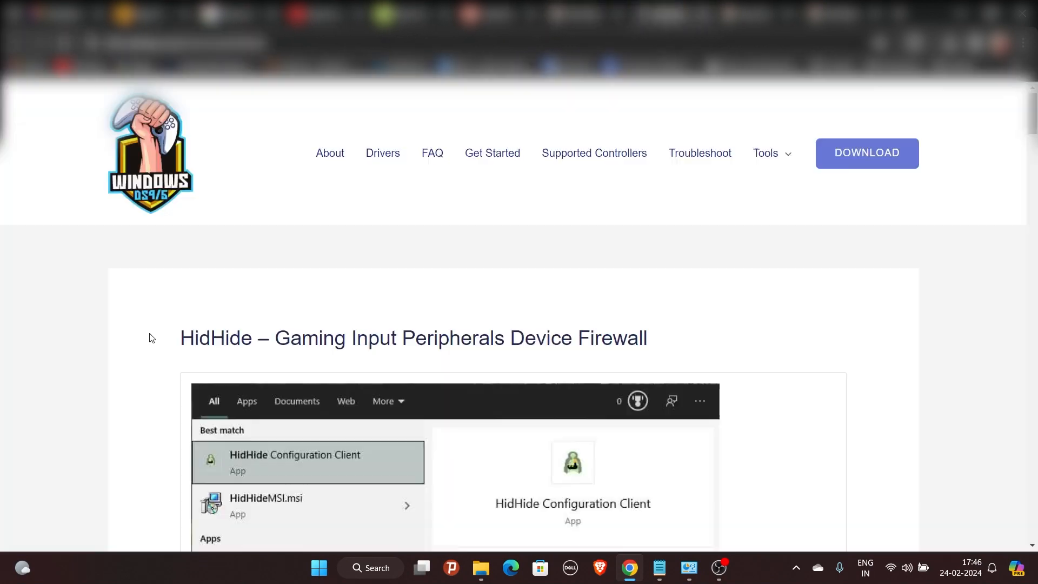
# Review the HidHide page and continue from its download link to the ViGEm site's HidHide page
pyautogui.scroll(-3, 274, 290)
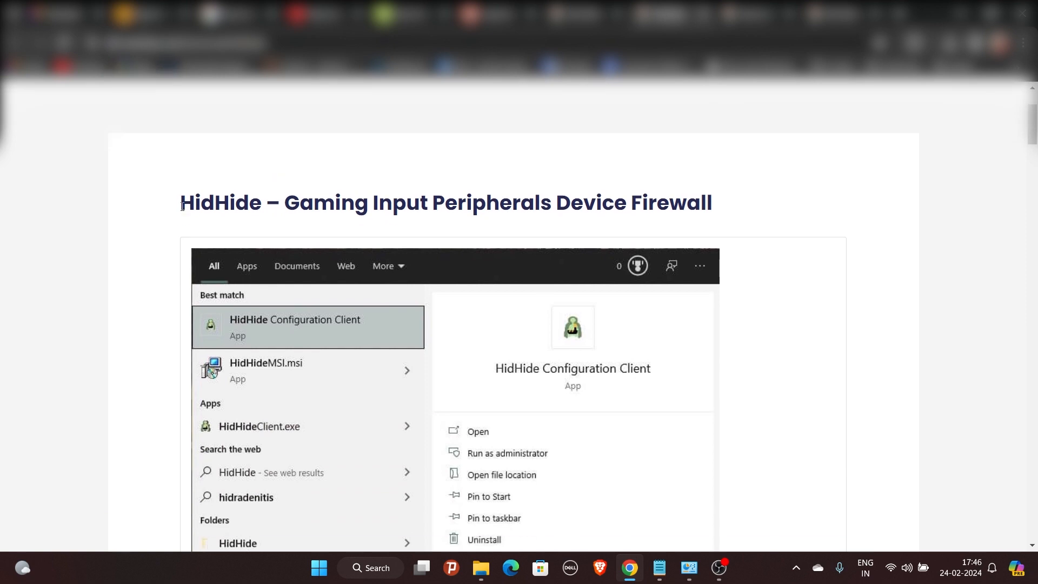
pyautogui.moveTo(180, 204); pyautogui.dragTo(493, 219)
pyautogui.scroll(-2, 493, 218)
pyautogui.scroll(2, 493, 218)
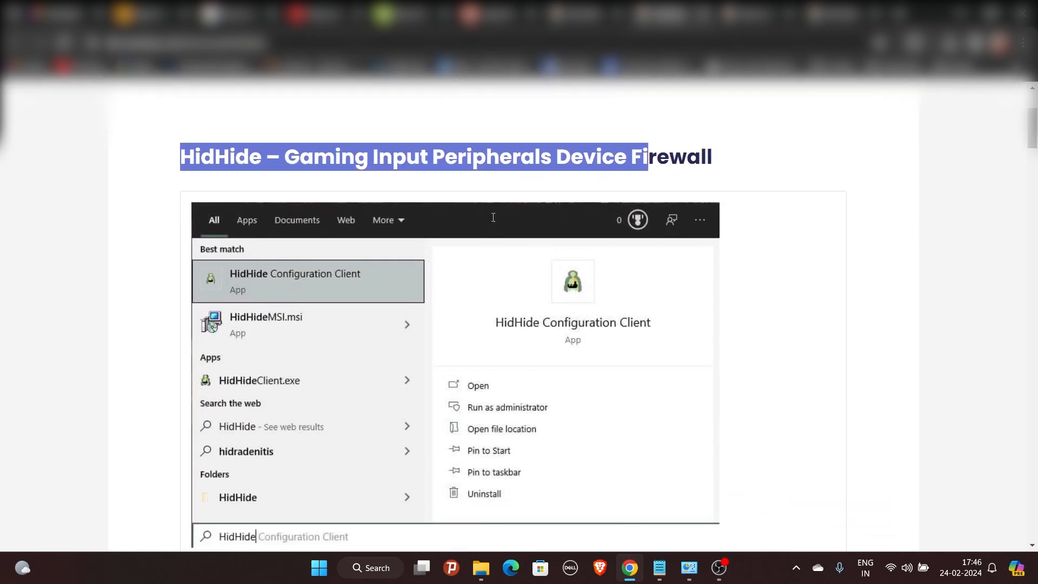
pyautogui.scroll(-4, 493, 219)
pyautogui.scroll(-1, 208, 354)
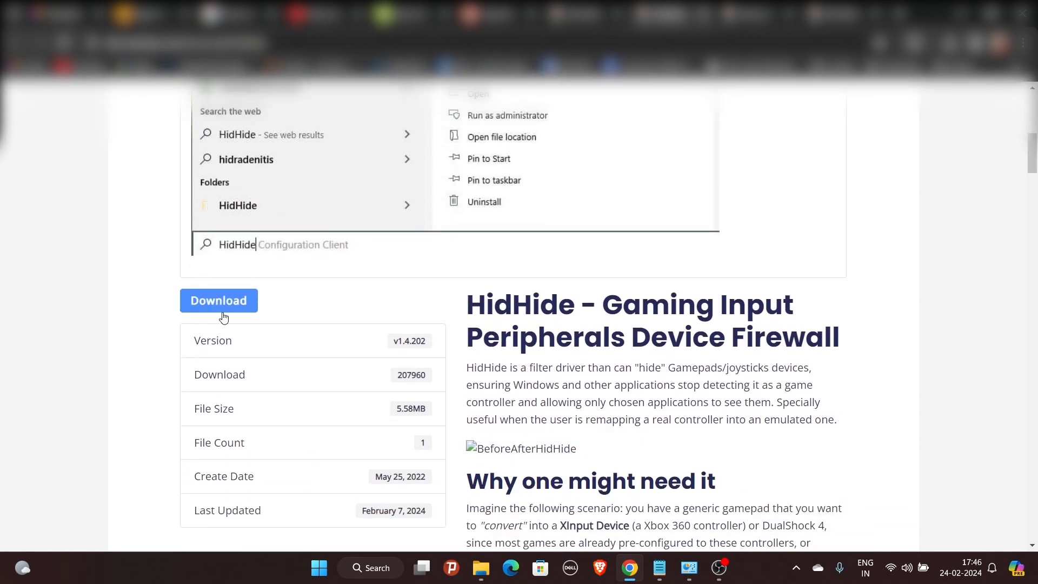
pyautogui.click(227, 312)
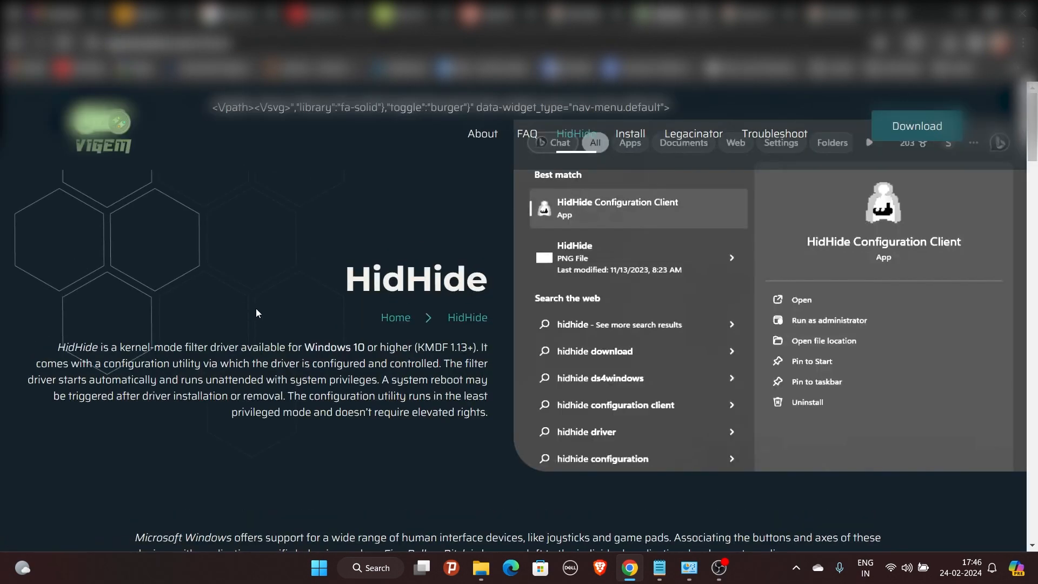
# Download HidHide v1.4.202 from the Download HidHide section near the end of the page
pyautogui.scroll(-20, 471, 268)
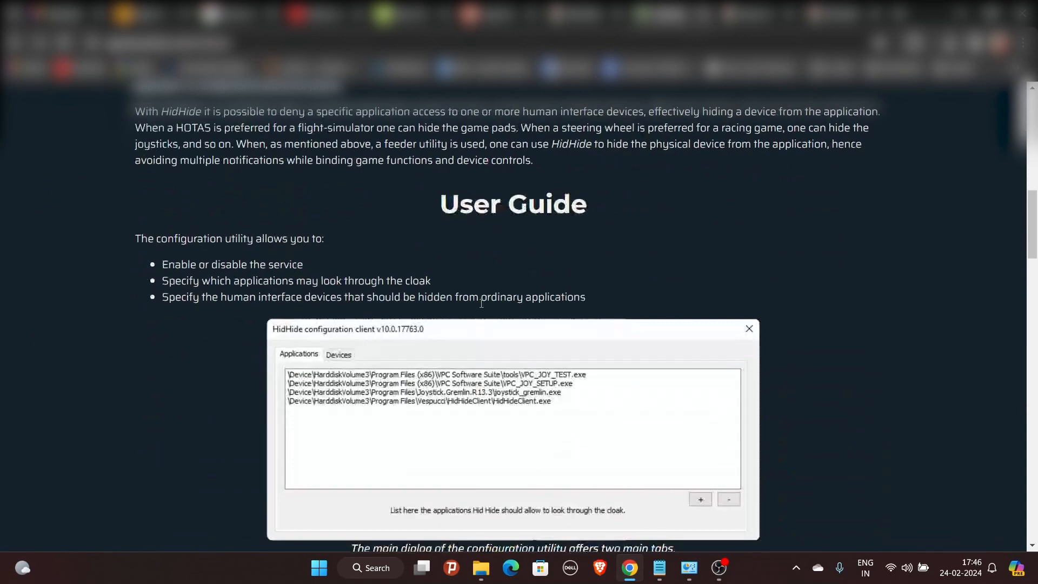
pyautogui.scroll(-15, 456, 333)
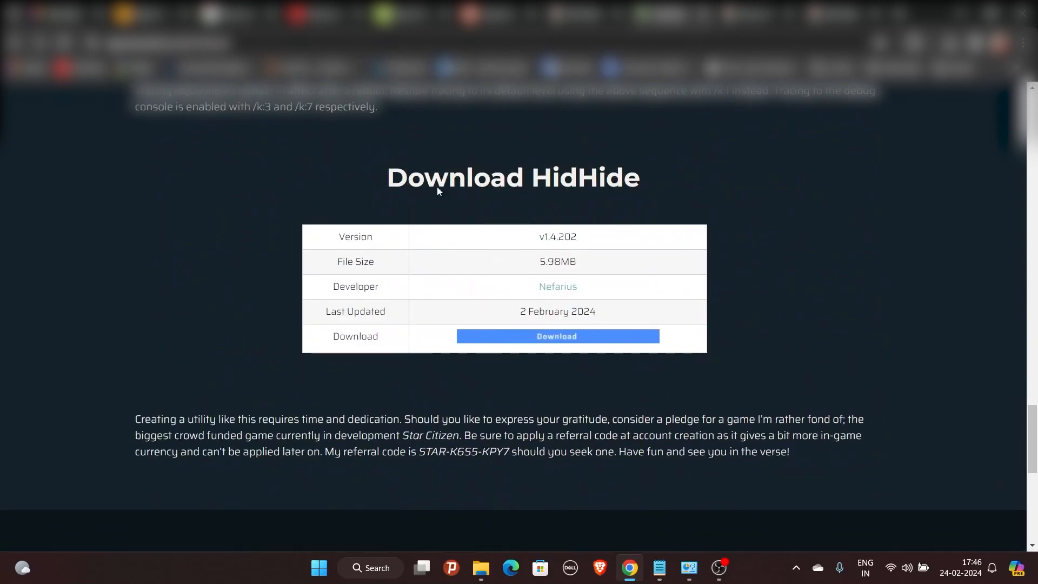
pyautogui.tripleClick(436, 187)
pyautogui.click(666, 205)
pyautogui.click(558, 340)
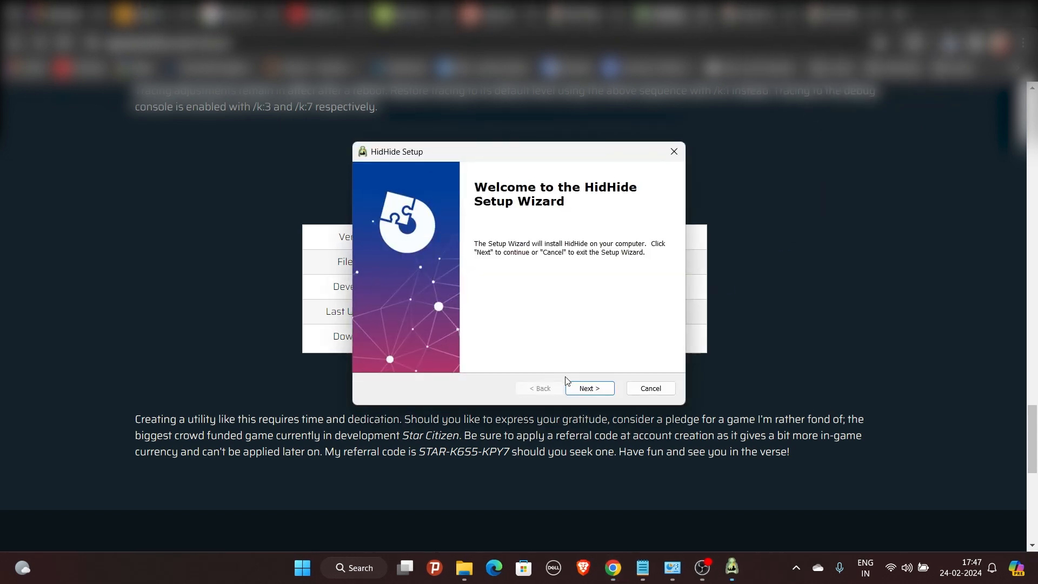
# Install HidHide in its default location, agreeing to the license terms, and finish the setup wizard
pyautogui.click(587, 388)
pyautogui.click(423, 336)
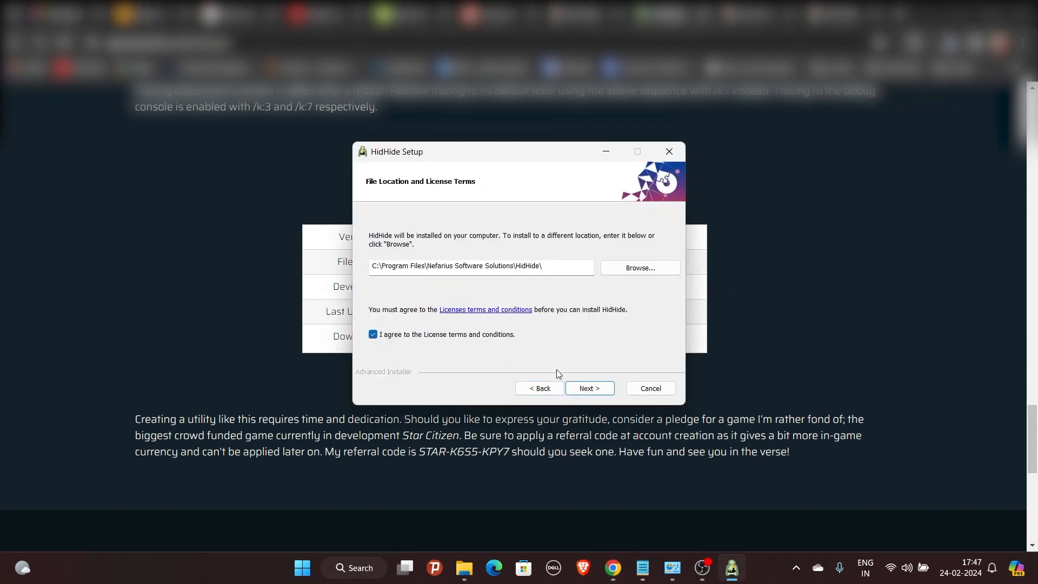
pyautogui.click(588, 387)
pyautogui.click(598, 391)
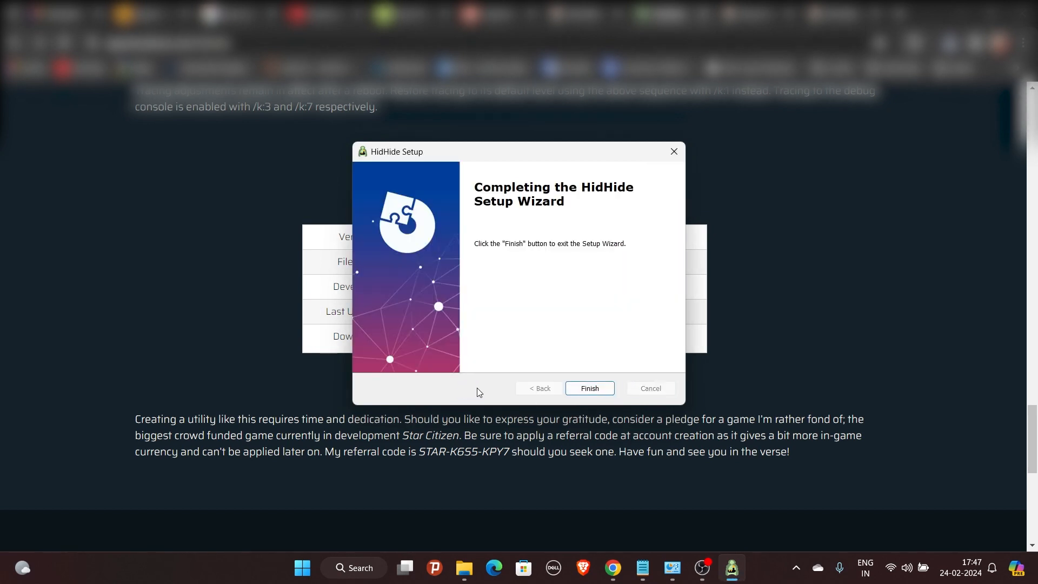
pyautogui.click(590, 388)
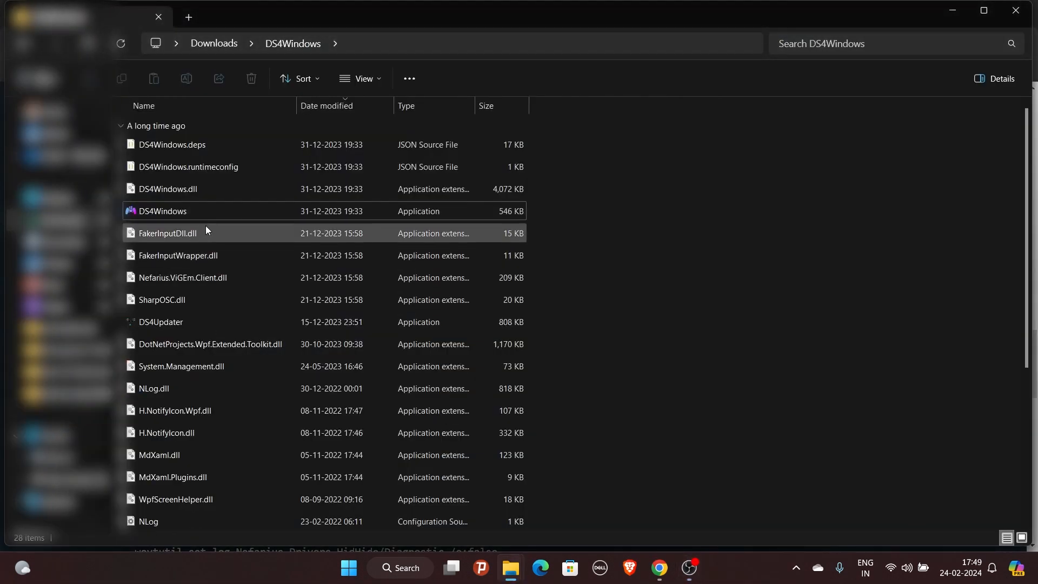
# Launch DS4Windows from its downloaded folder and widen the Ex column in the controller list
pyautogui.doubleClick(226, 212)
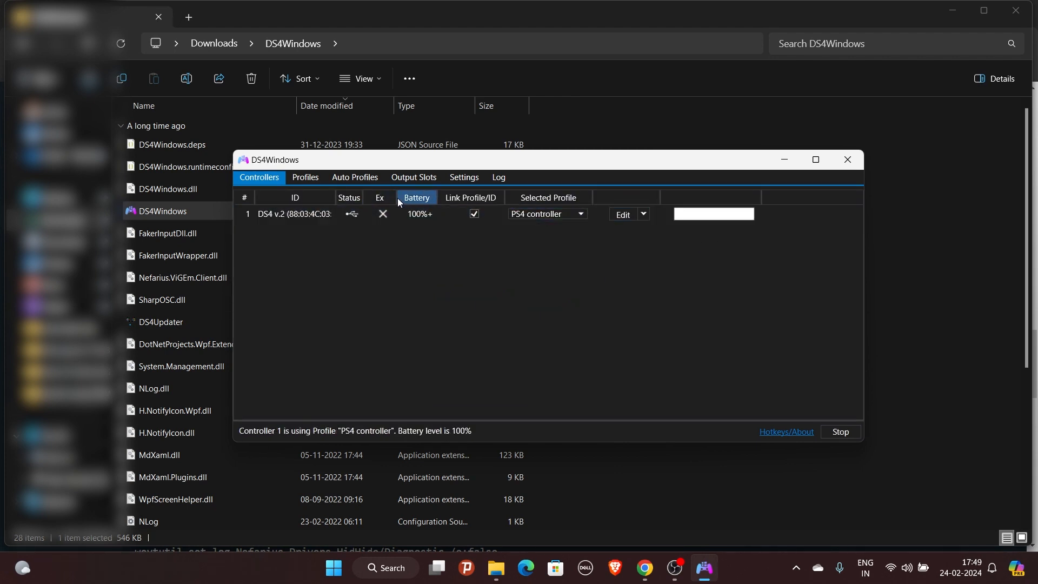
pyautogui.moveTo(397, 197); pyautogui.dragTo(522, 198)
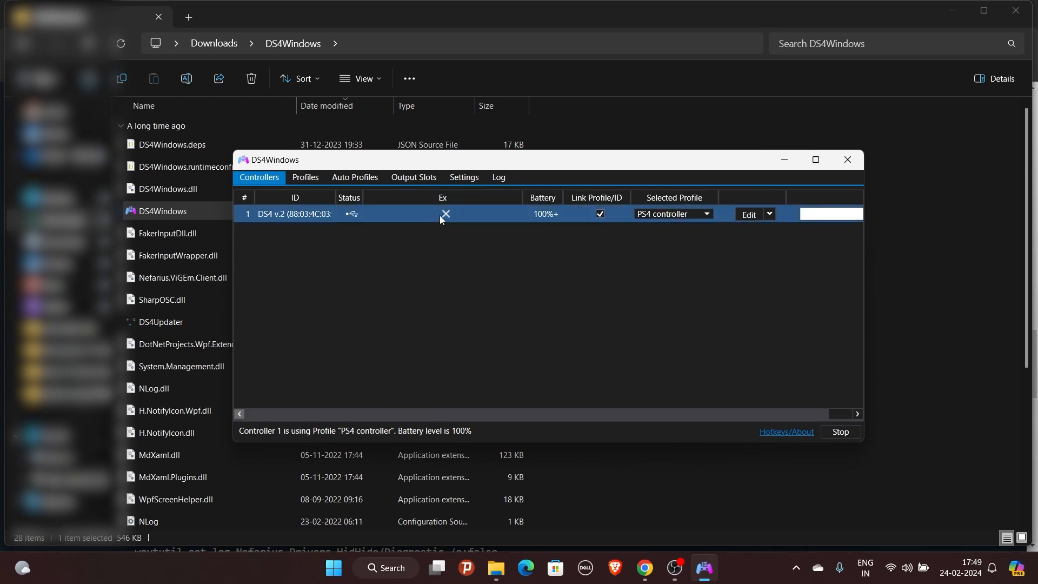
# Switch to the browser and examine the DS4 guide's section on hiding the real controller from games
pyautogui.click(645, 567)
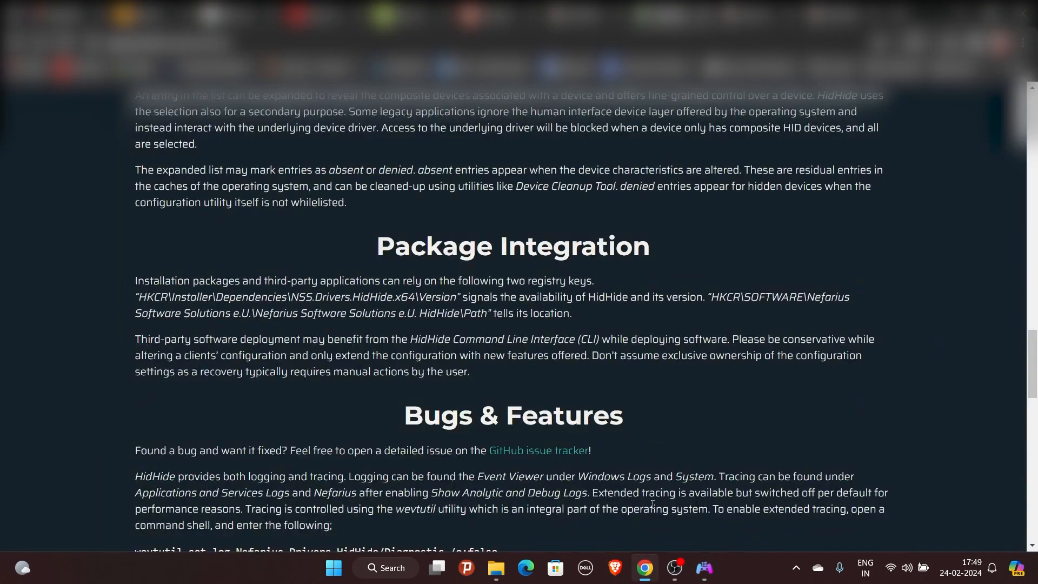
pyautogui.scroll(6, 694, 361)
pyautogui.click(757, 15)
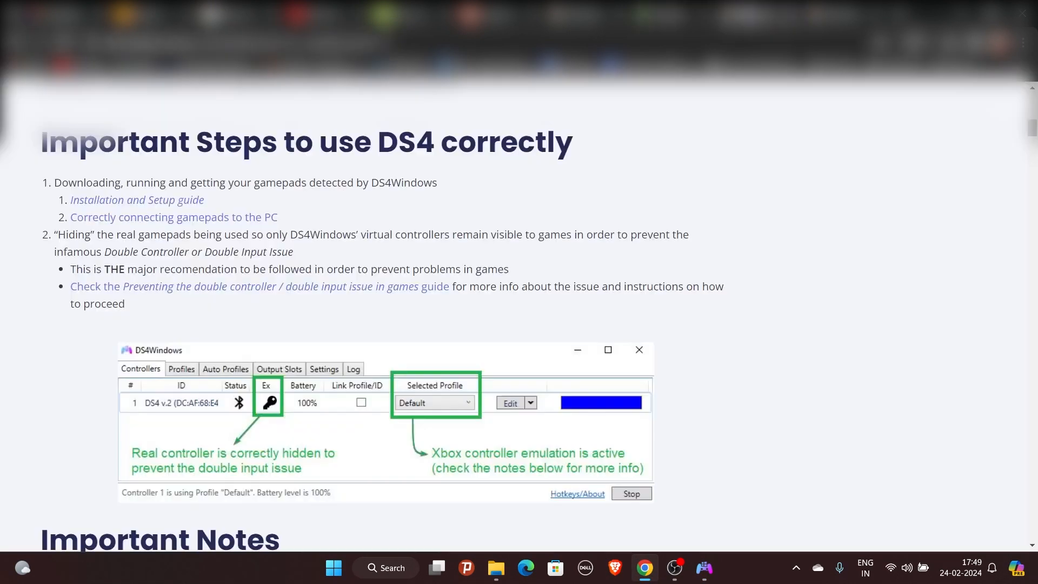
pyautogui.scroll(-3, 212, 239)
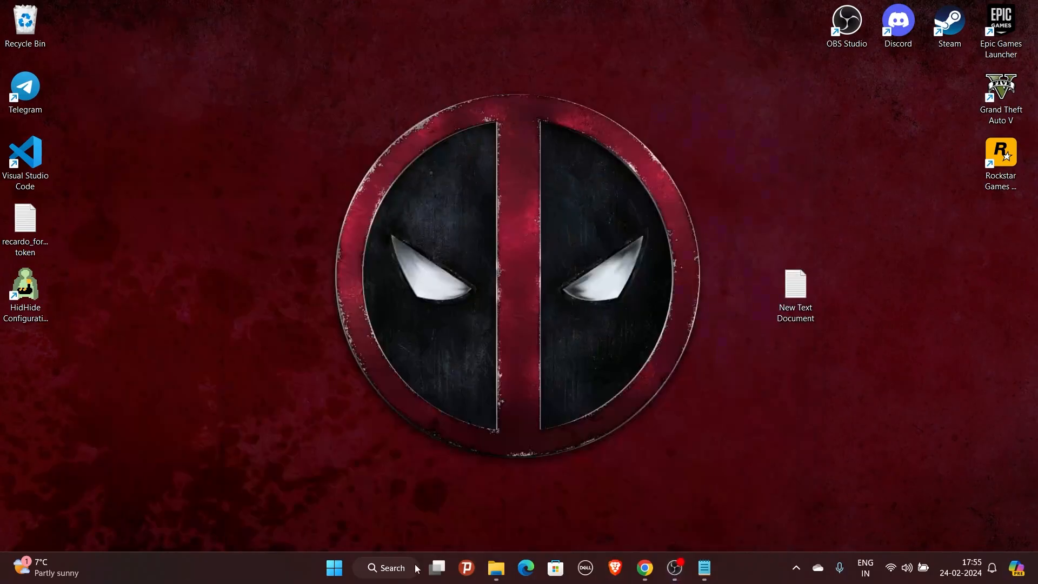
# Open the HidHide Configuration Client and add the DS4Windows application to its list of allowed applications
pyautogui.click(414, 568)
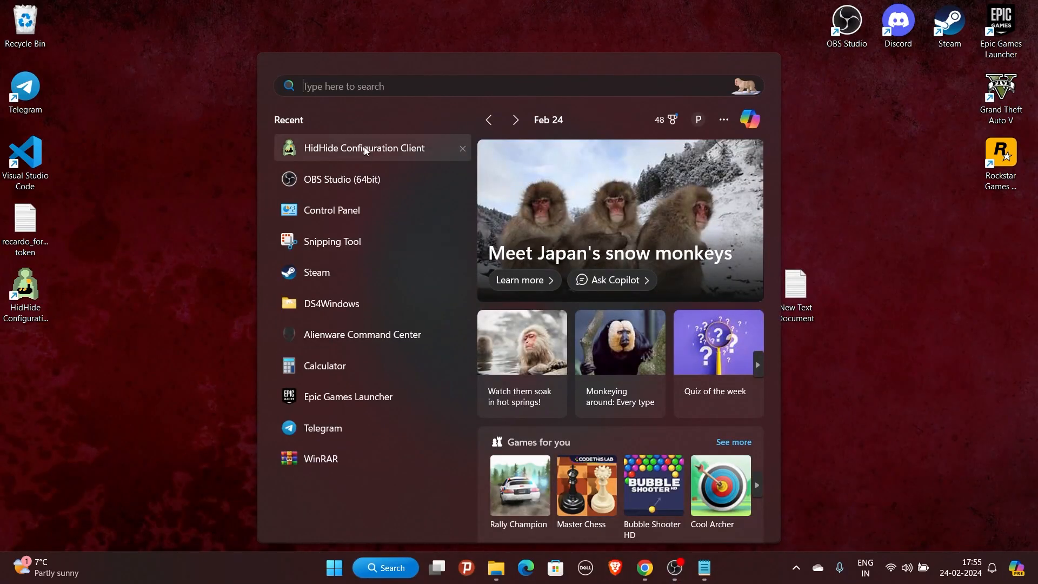
pyautogui.write('hi')
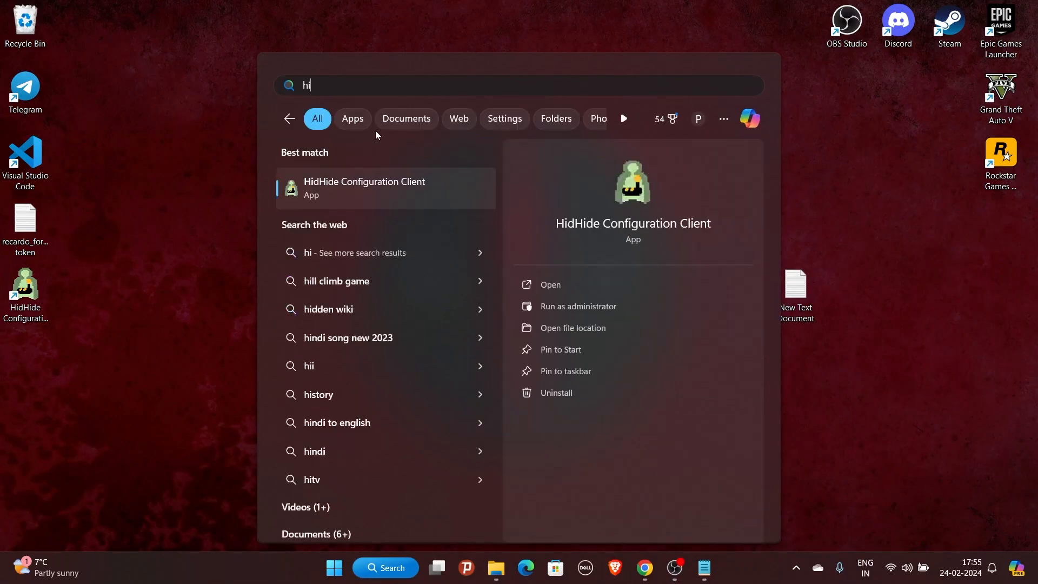
pyautogui.click(357, 188)
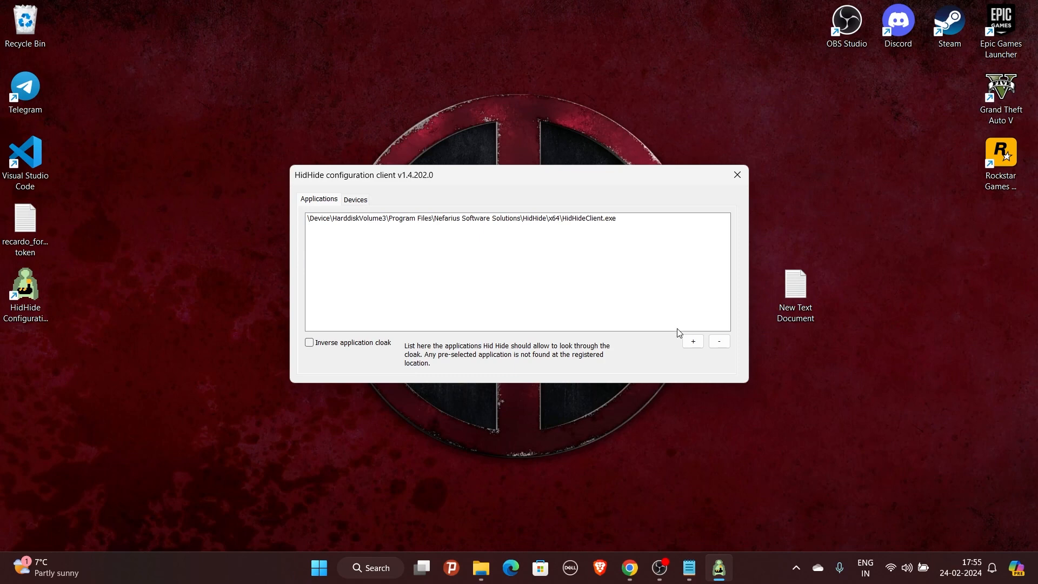
pyautogui.click(695, 342)
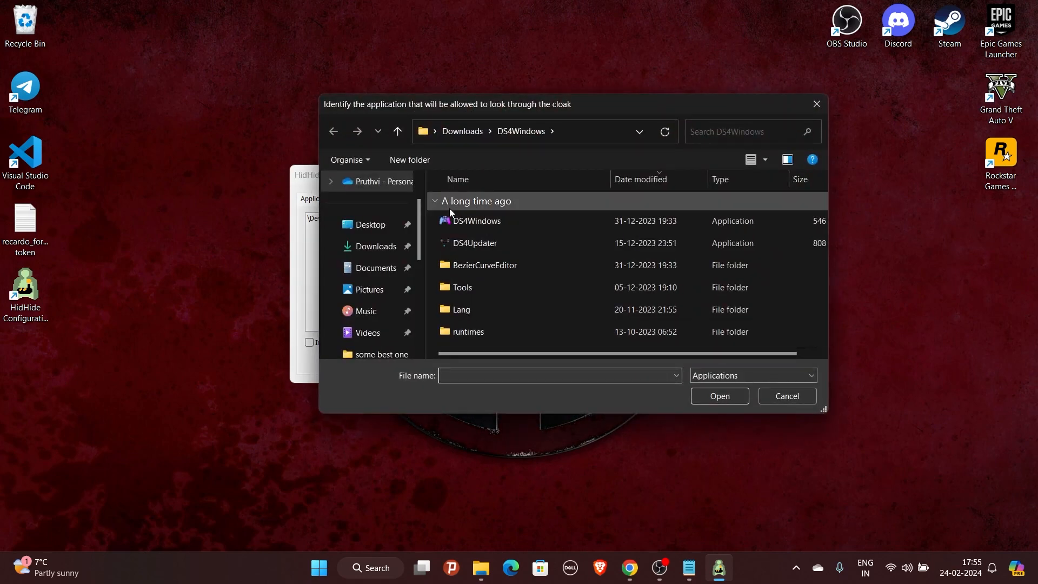
pyautogui.click(486, 225)
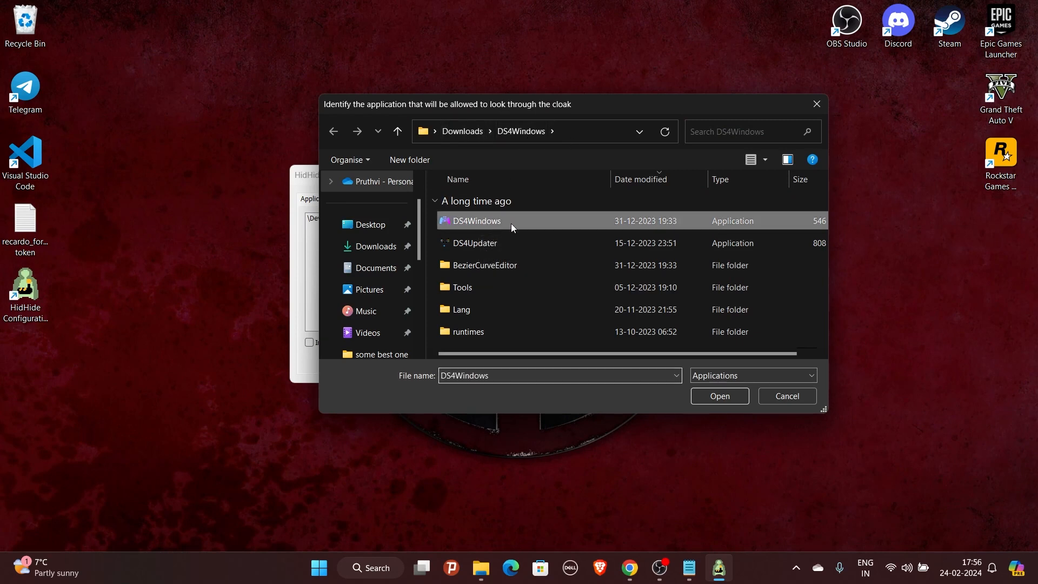
pyautogui.click(718, 394)
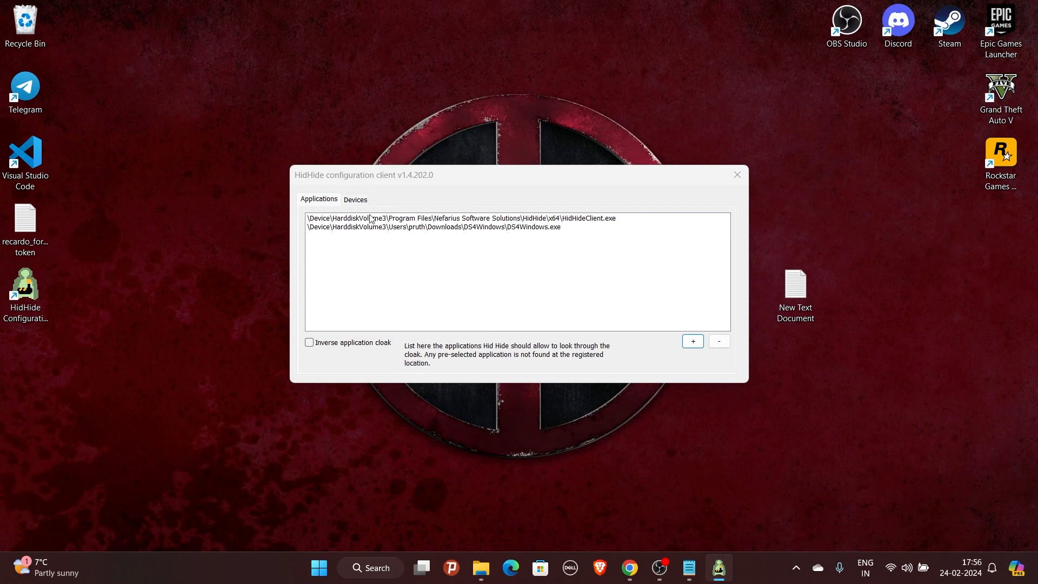
pyautogui.click(358, 201)
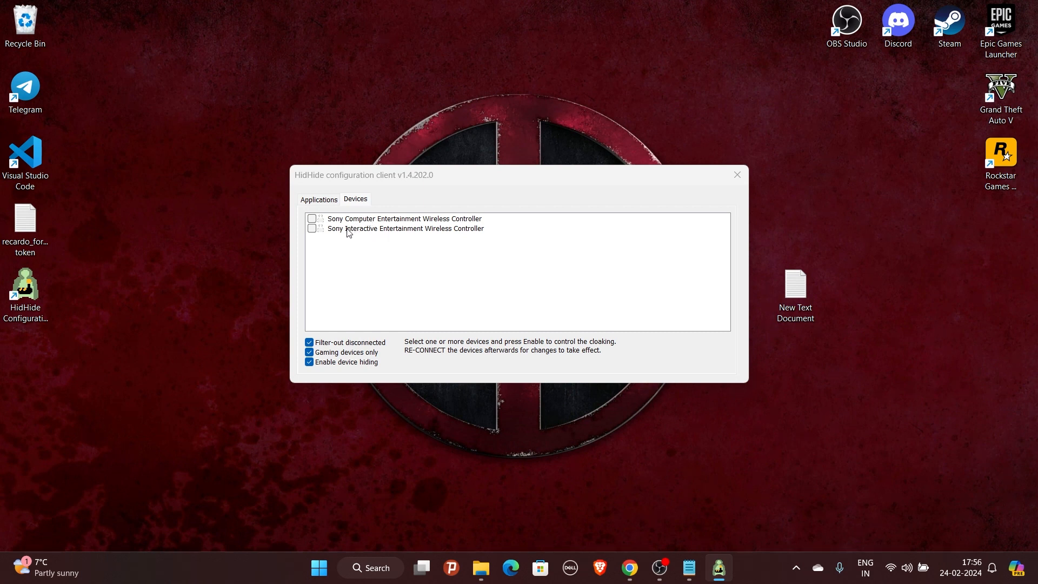
pyautogui.click(312, 229)
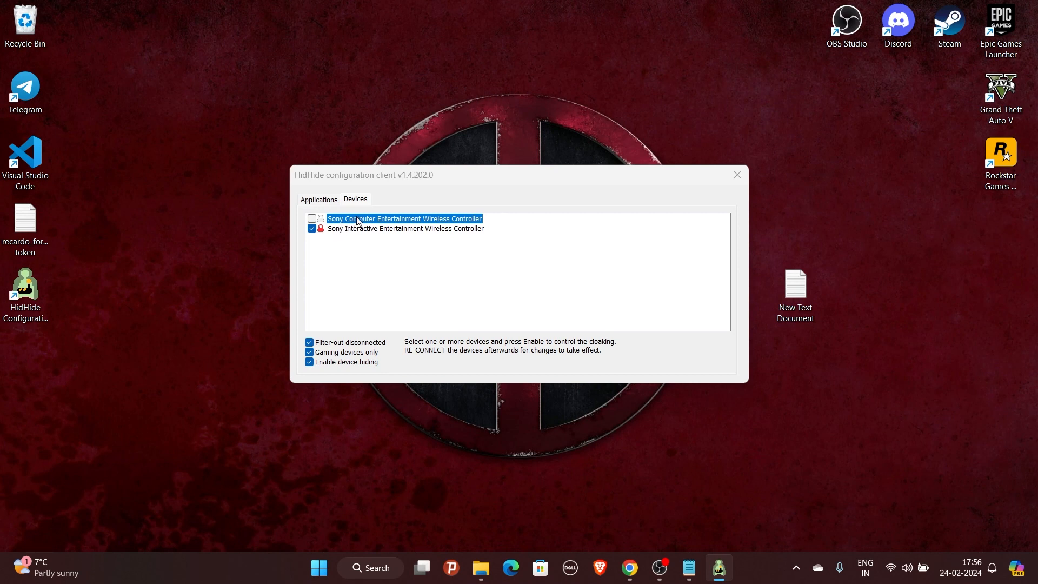
pyautogui.click(313, 229)
# Exit DS4Windows completely and close the HidHide configuration client
pyautogui.click(805, 567)
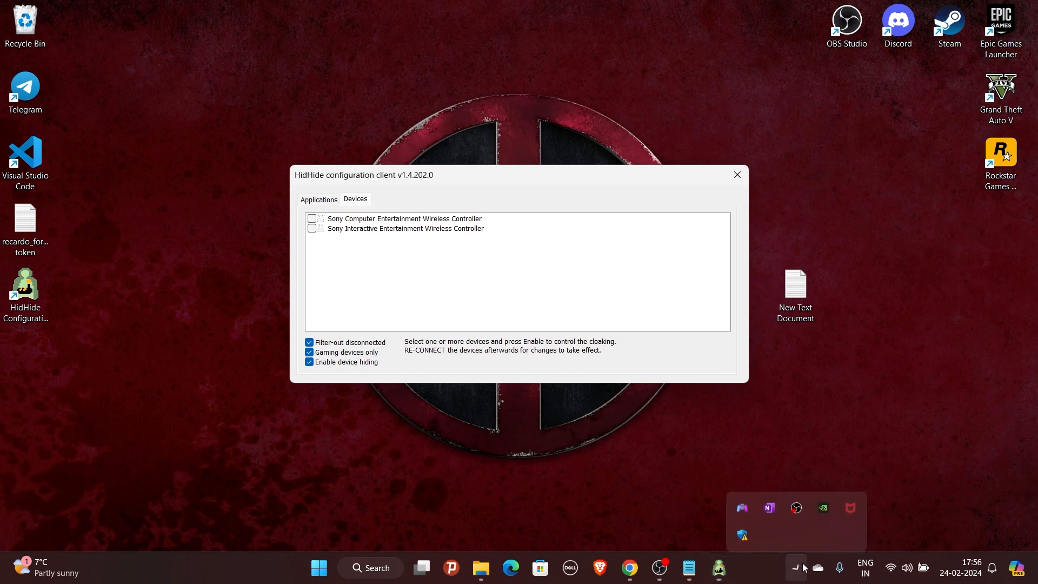
pyautogui.rightClick(743, 504)
pyautogui.click(759, 491)
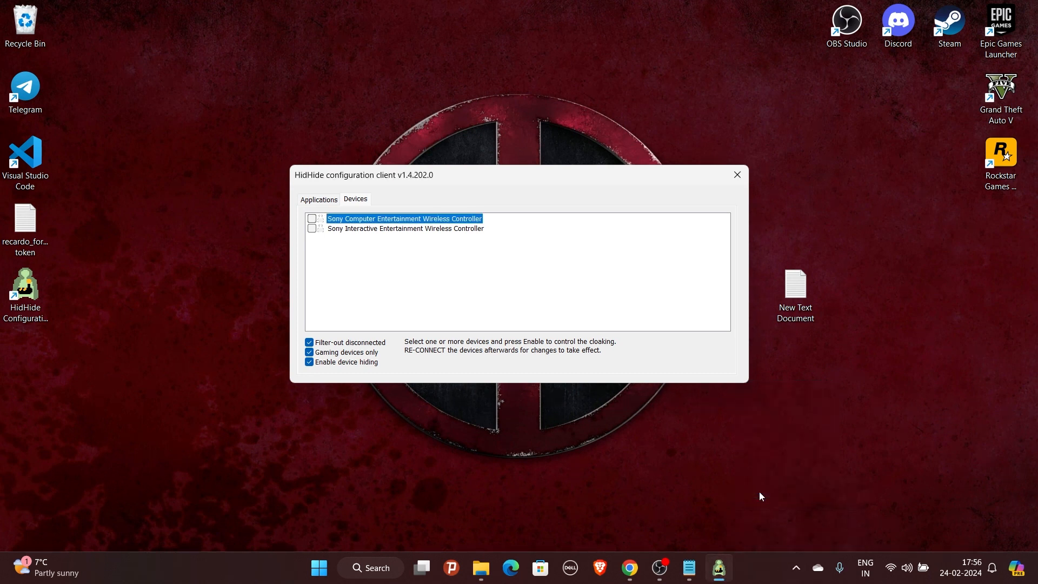
pyautogui.click(737, 175)
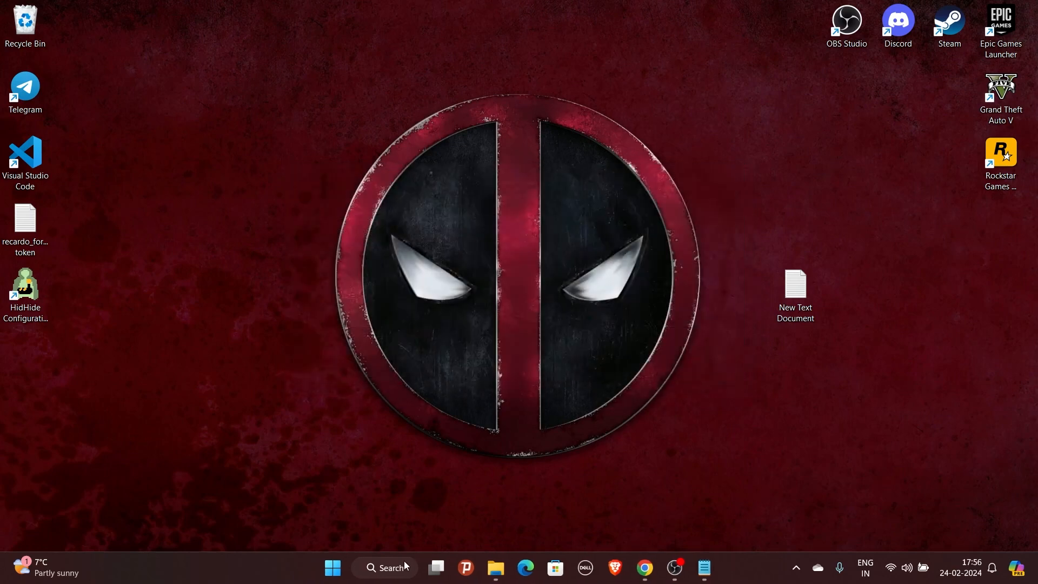
# Reopen the HidHide Configuration Client, hide the Sony Interactive Entertainment Wireless Controller, and close the client
pyautogui.click(386, 568)
pyautogui.click(347, 153)
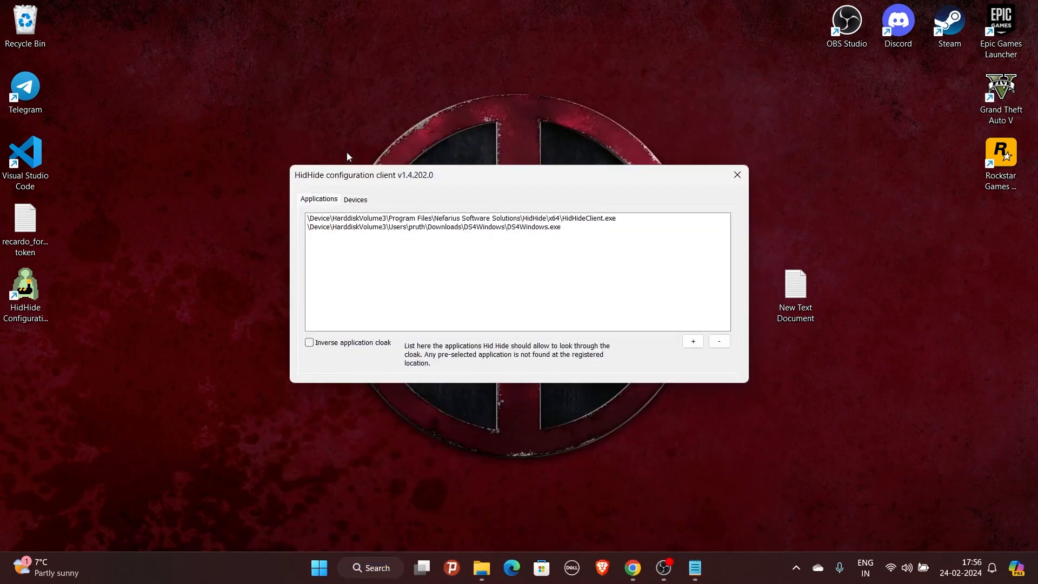
pyautogui.click(356, 200)
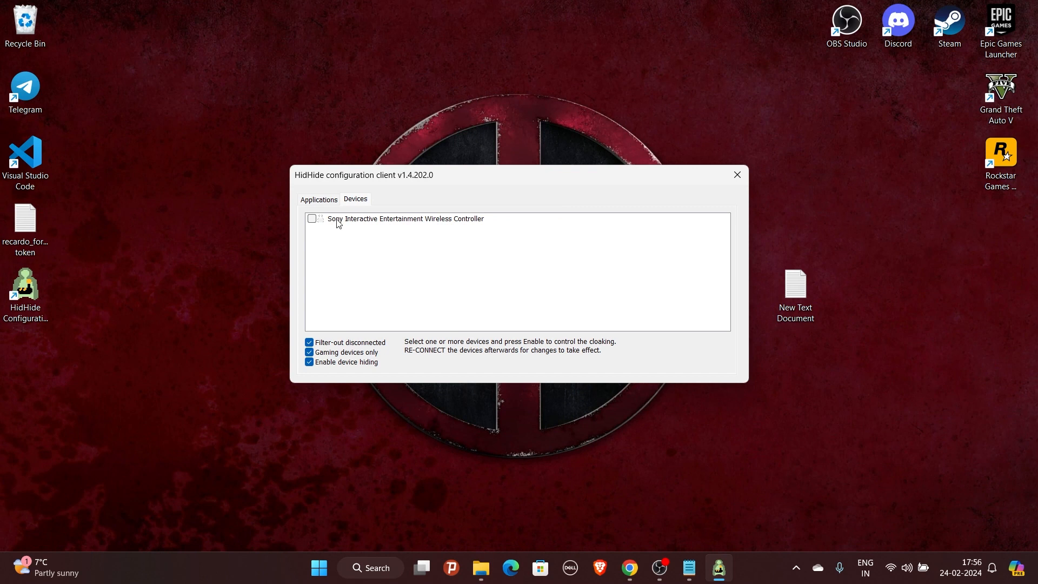
pyautogui.click(313, 220)
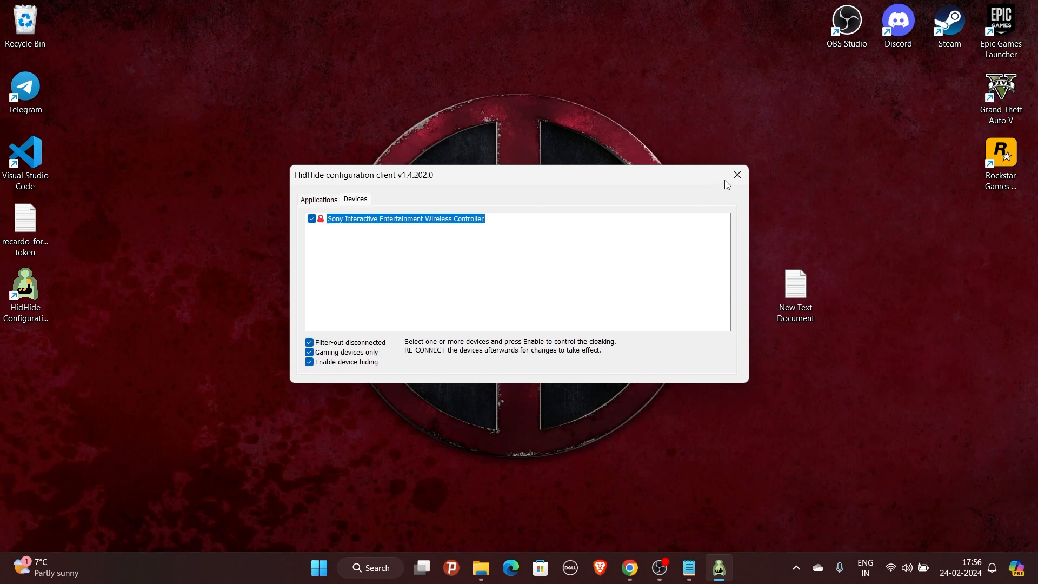
pyautogui.click(738, 175)
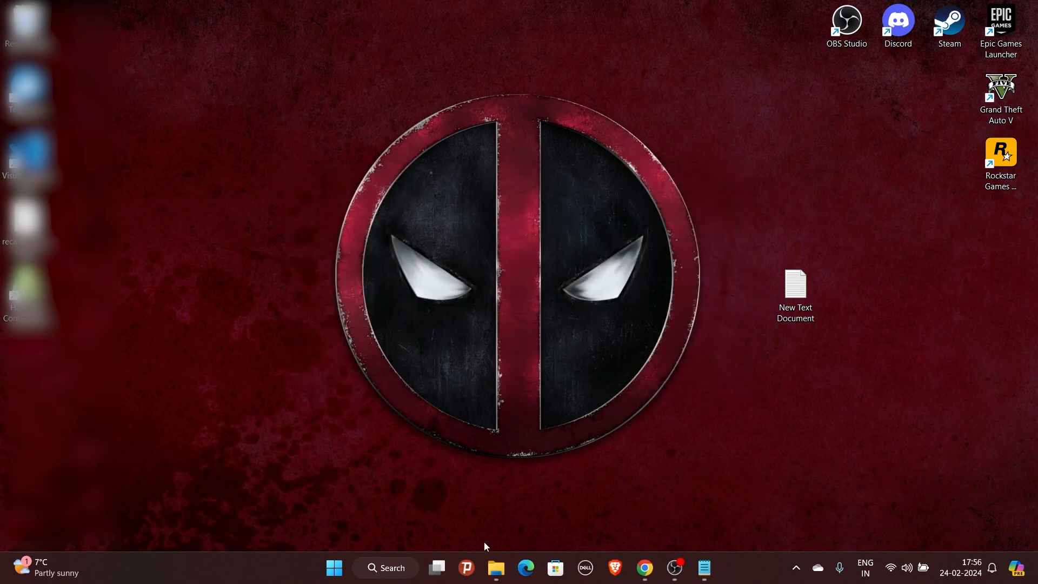
# Restart DS4Windows from its DS4Windows folder and bring up its main window
pyautogui.moveTo(494, 567)
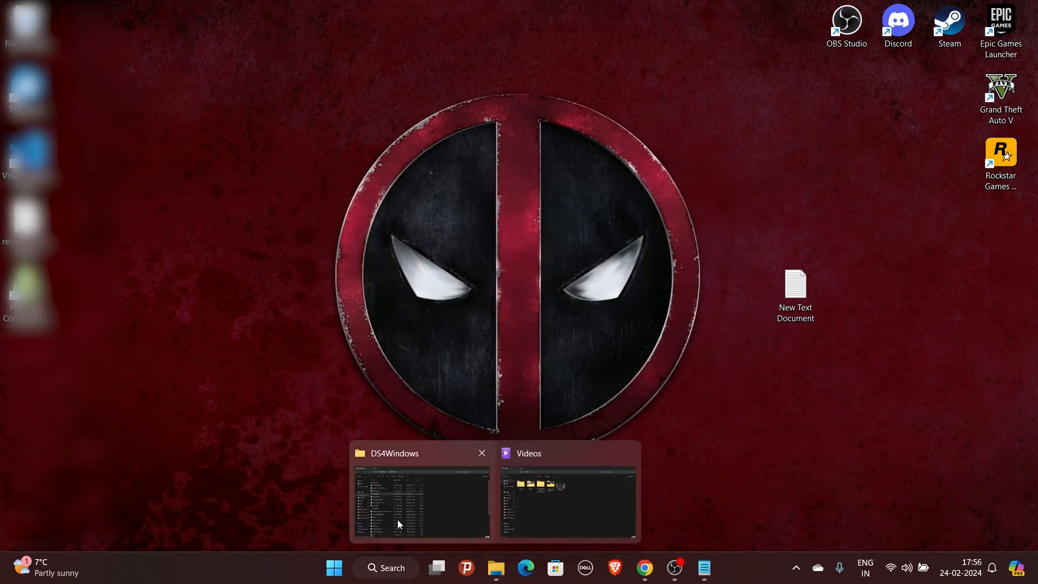
pyautogui.click(397, 520)
pyautogui.doubleClick(215, 211)
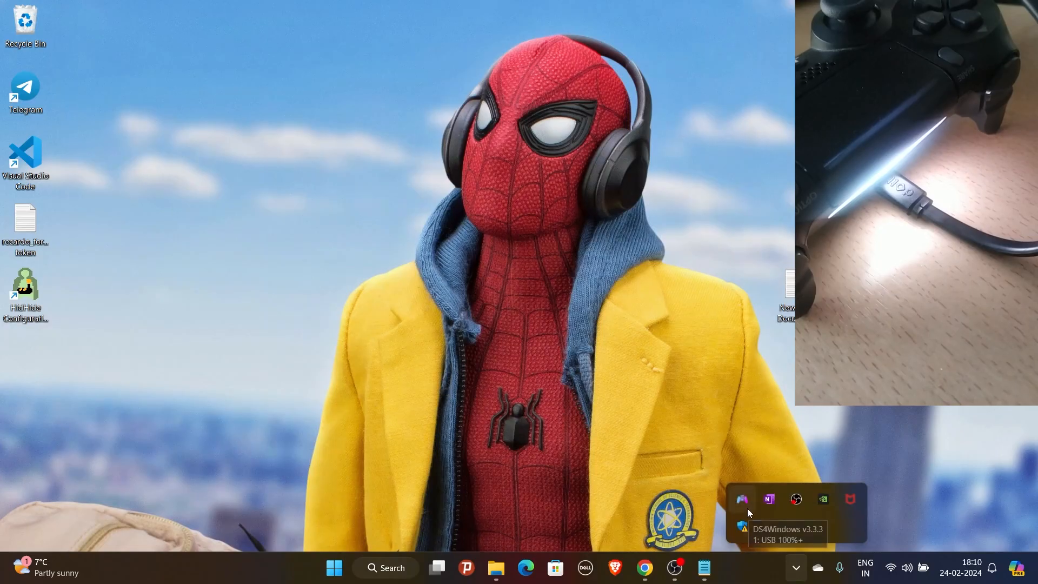
pyautogui.click(747, 508)
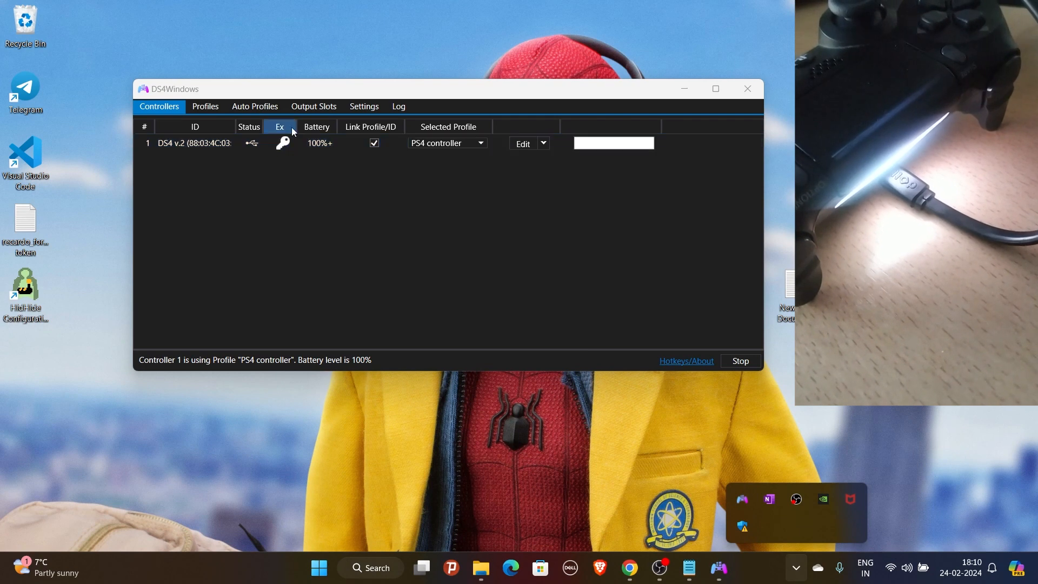
# Open the HidHide Configuration Client and check which applications are allowed and which devices are hidden
pyautogui.click(371, 568)
pyautogui.write('hi')
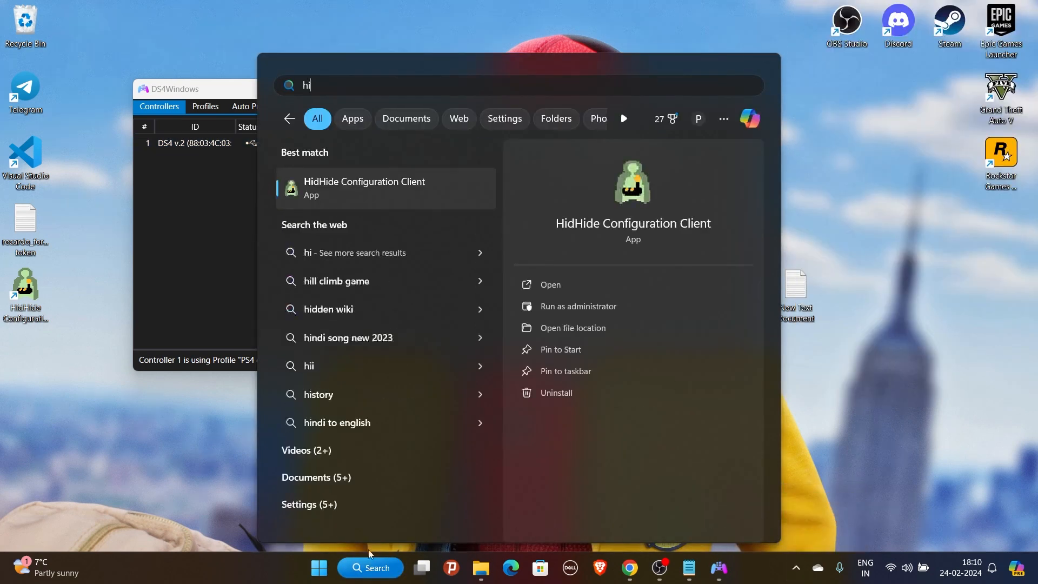
pyautogui.click(338, 183)
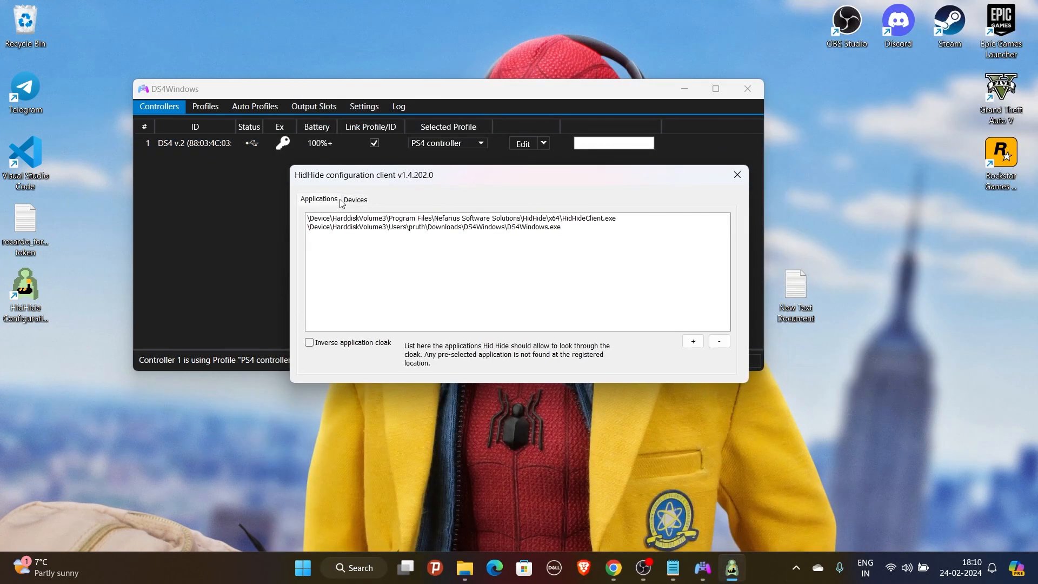
pyautogui.click(353, 200)
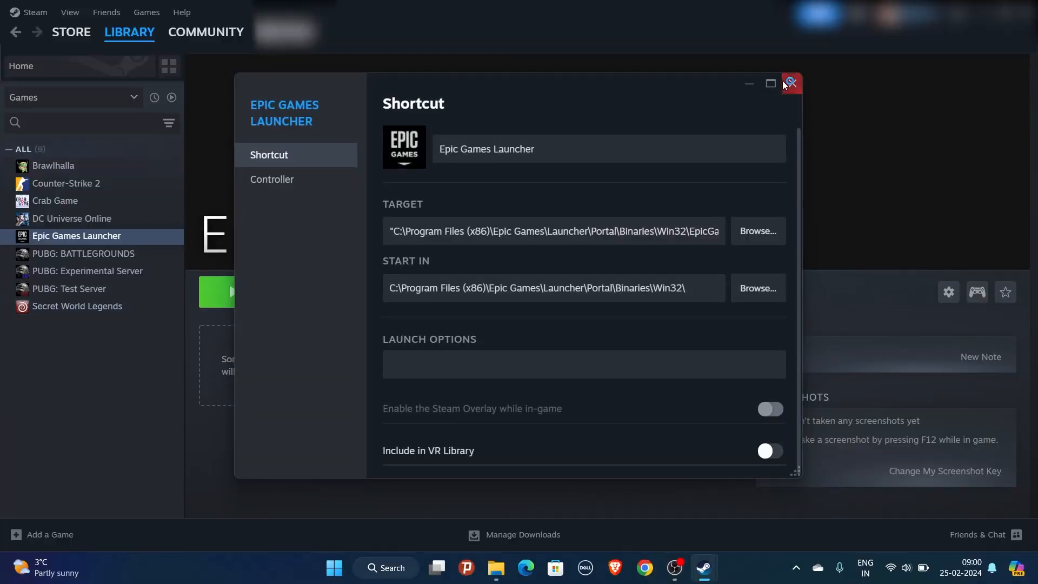
# Close the Epic Games Launcher shortcut properties in Steam and remove this non-Steam game from the library
pyautogui.click(790, 82)
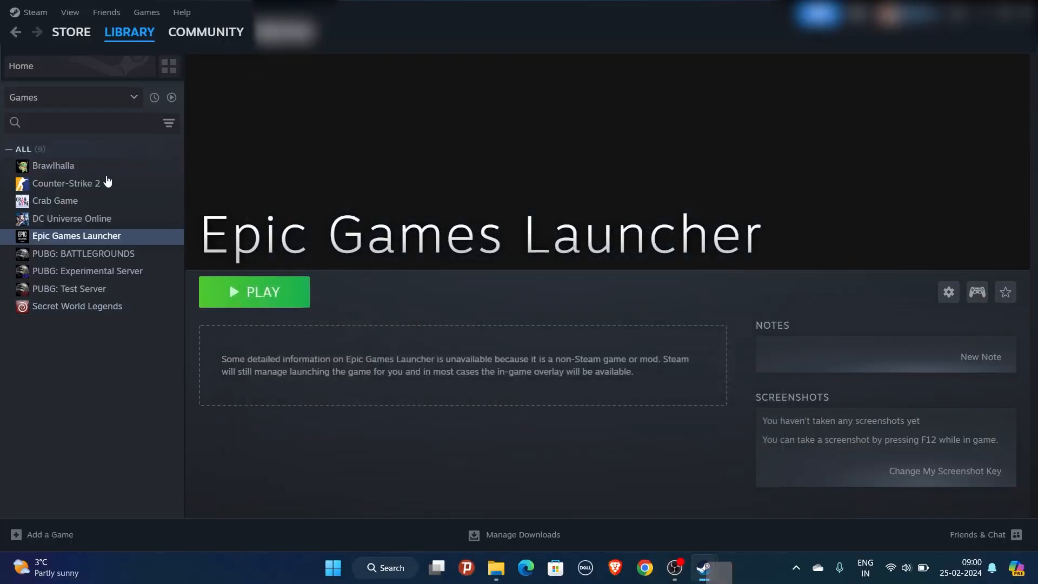
pyautogui.rightClick(73, 236)
pyautogui.moveTo(135, 310)
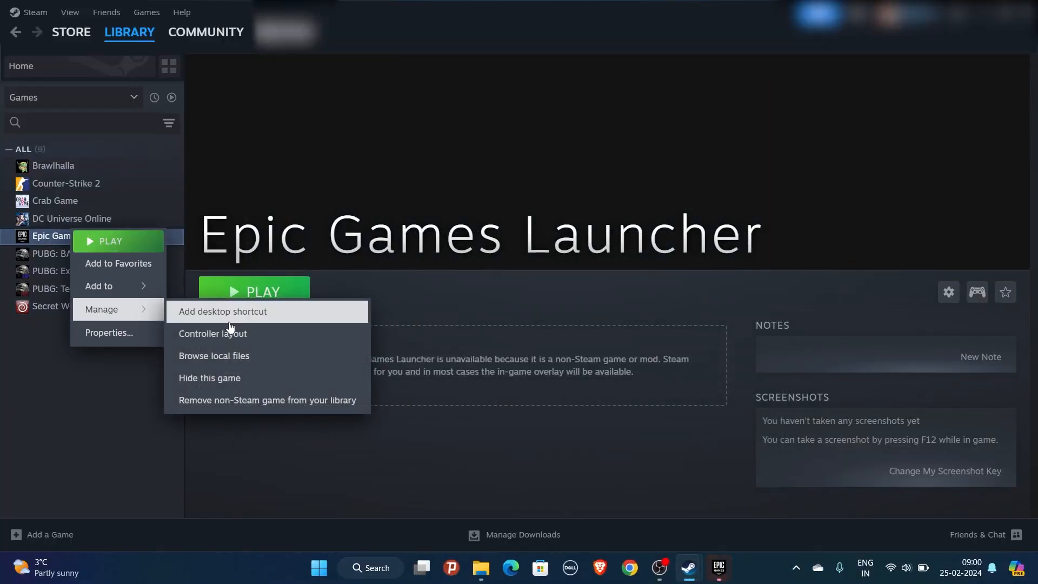
pyautogui.click(247, 401)
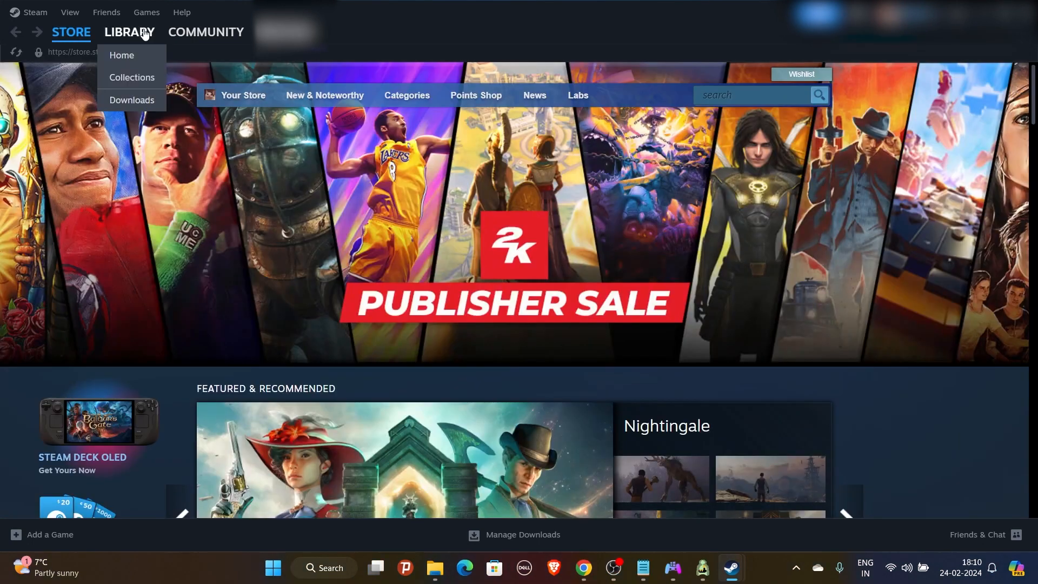
# Check the Steam library for non-Steam entries, and exit Steam completely
pyautogui.click(133, 32)
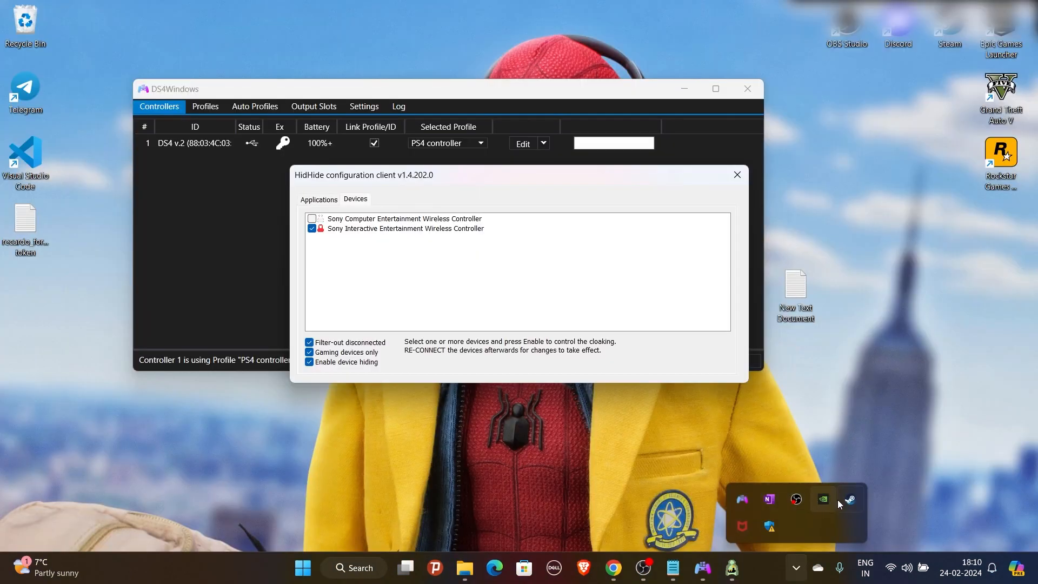
pyautogui.rightClick(845, 499)
pyautogui.click(876, 489)
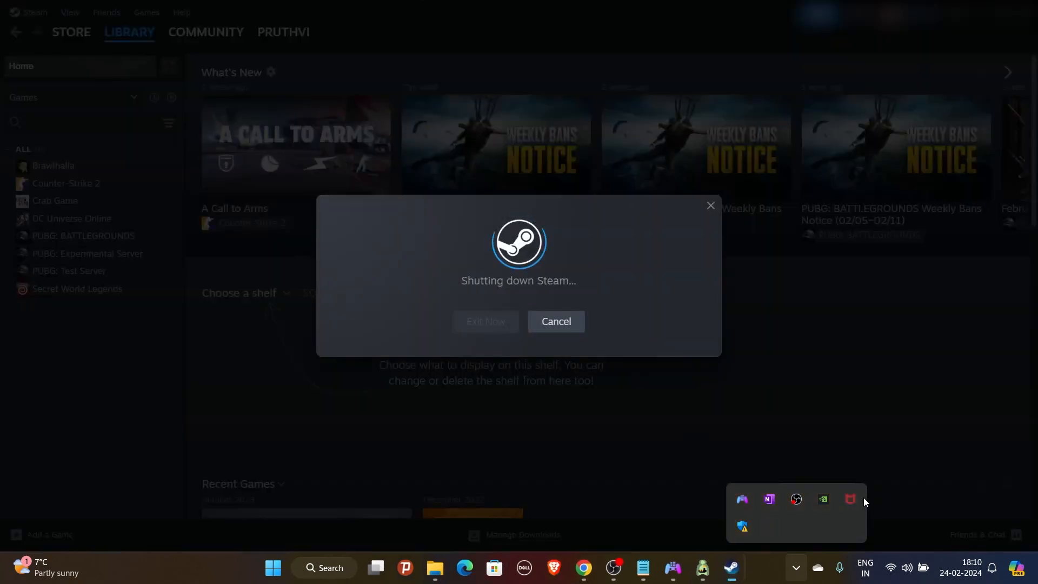
pyautogui.click(684, 427)
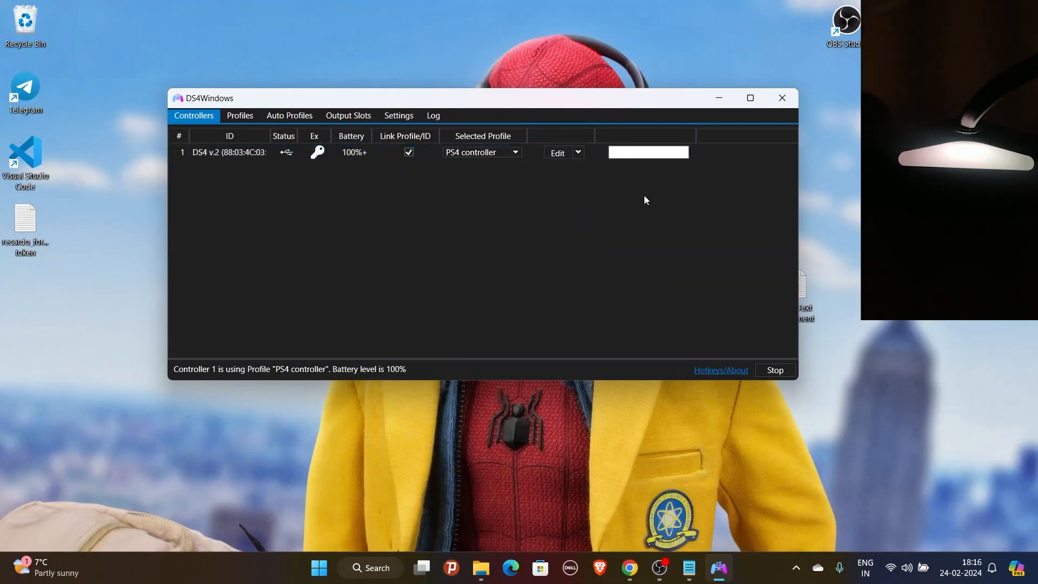
# Start Grand Theft Auto V in Story Mode and select Texts on the in-game phone to test the controller
pyautogui.press('super')
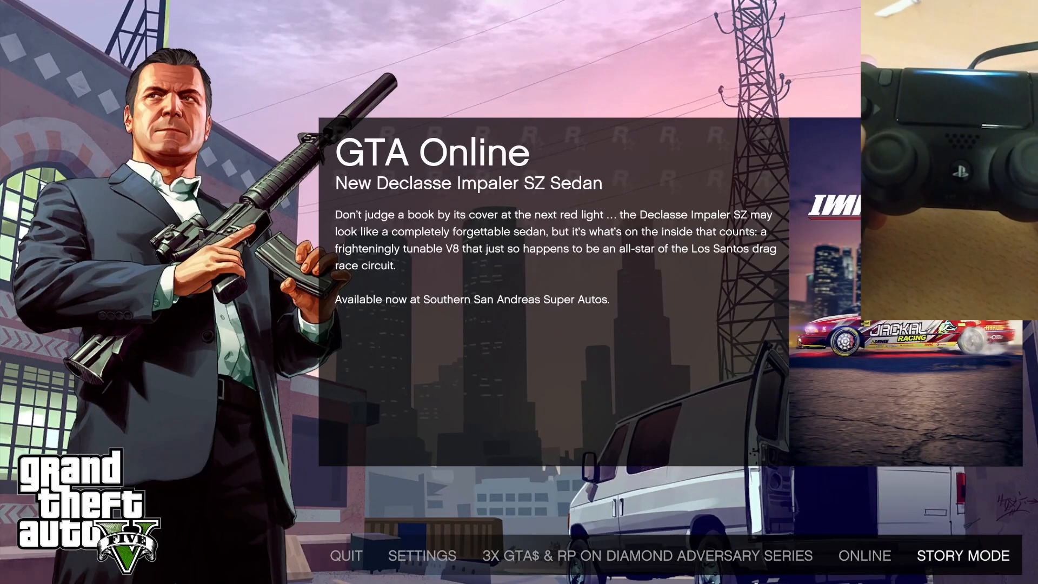
pyautogui.press('Return')
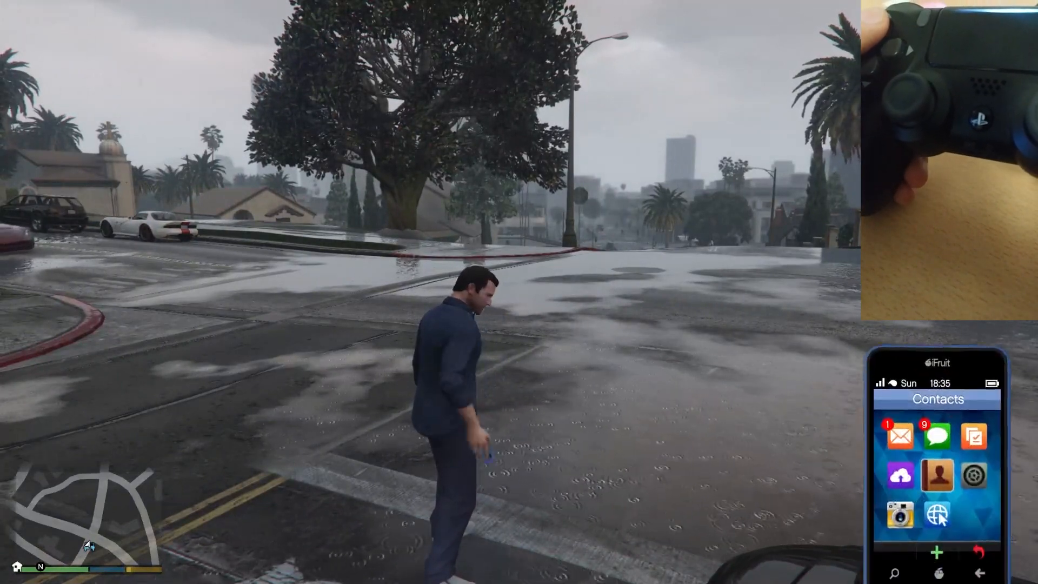
pyautogui.press('Up')
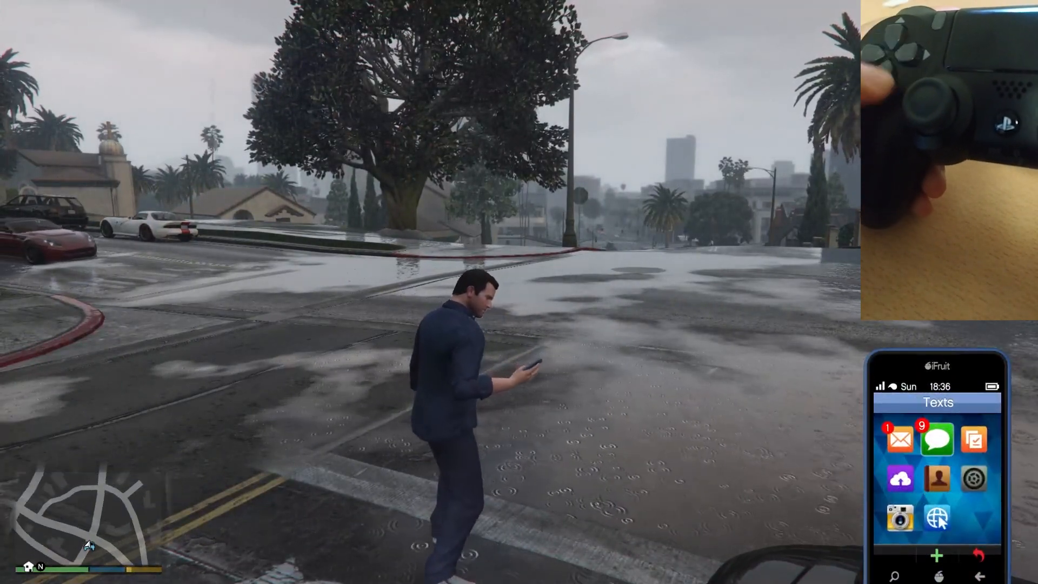